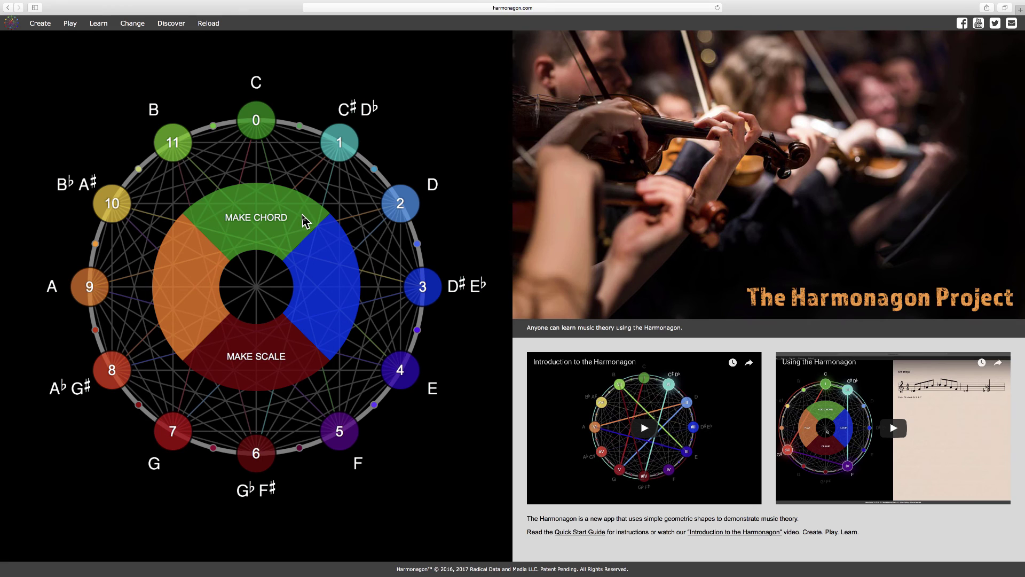
Enter chord-making mode from the wheel's MAKE CHORD segment, with four blank treble staves
click(303, 220)
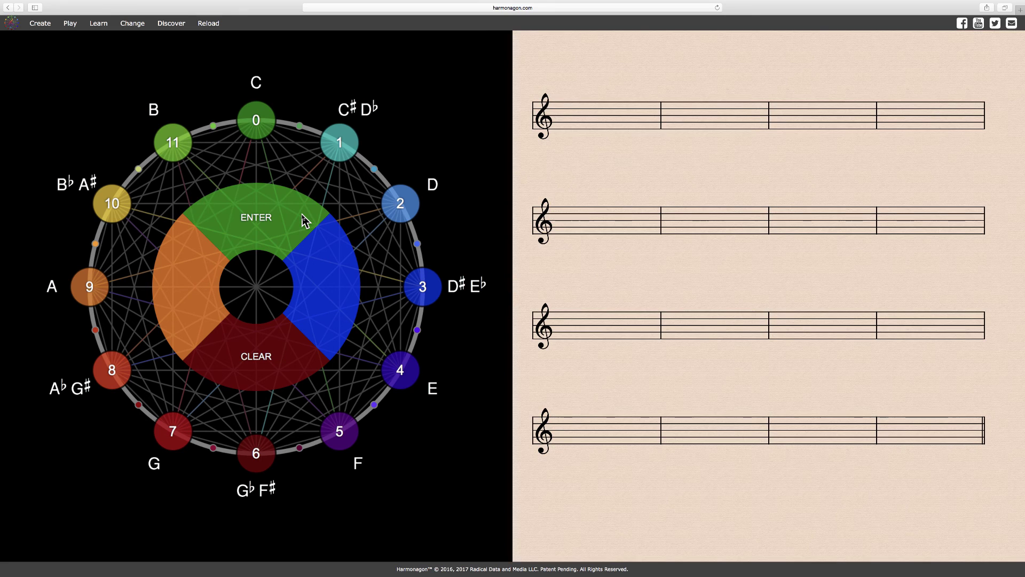
Build the C–F Perfect 4th from notes 0 and 5 and show its staff notation
click(270, 129)
click(344, 423)
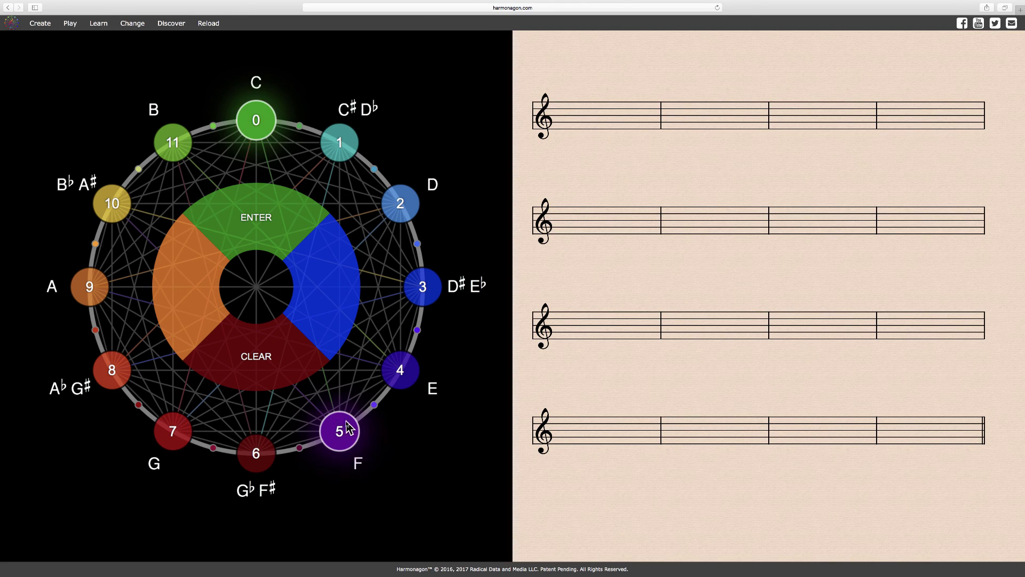
click(290, 223)
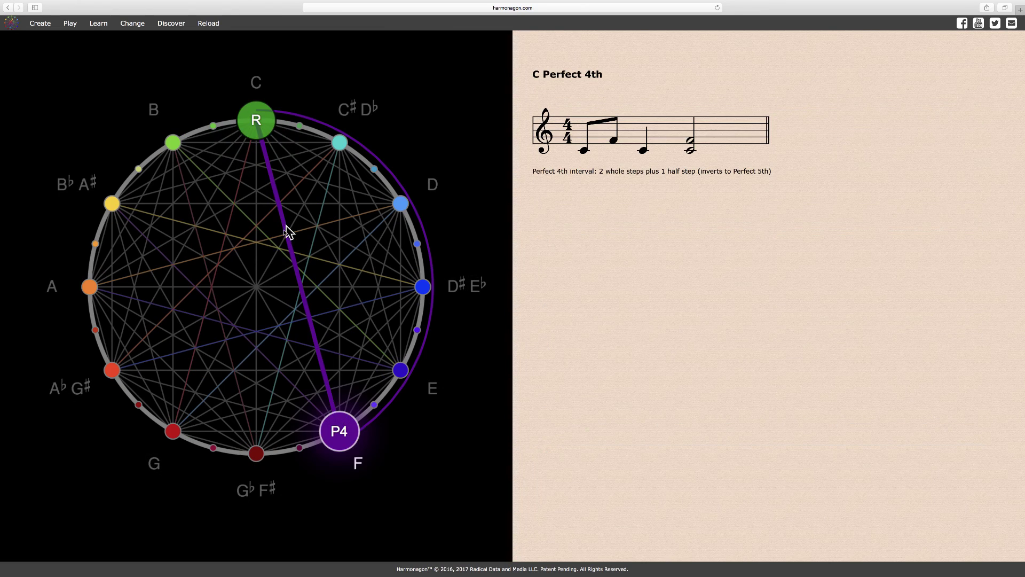
click(258, 288)
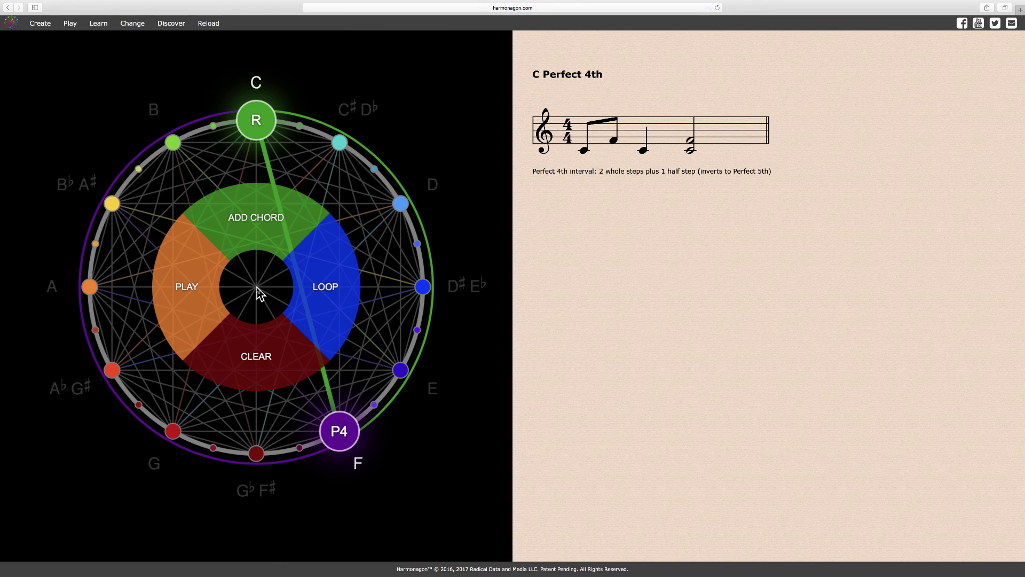
click(258, 293)
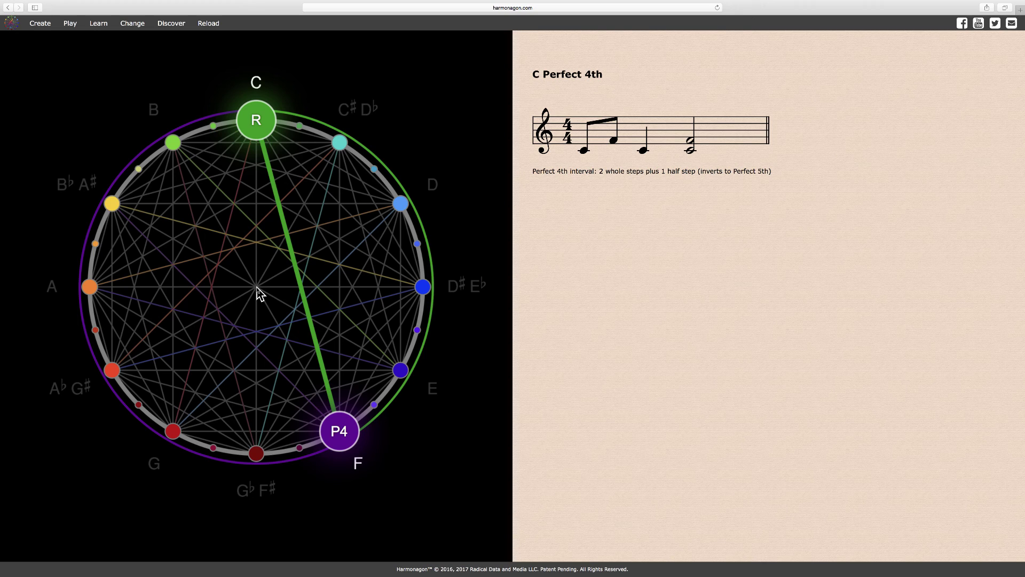
Clear the C–F Perfect 4th from the circle and staves
click(260, 294)
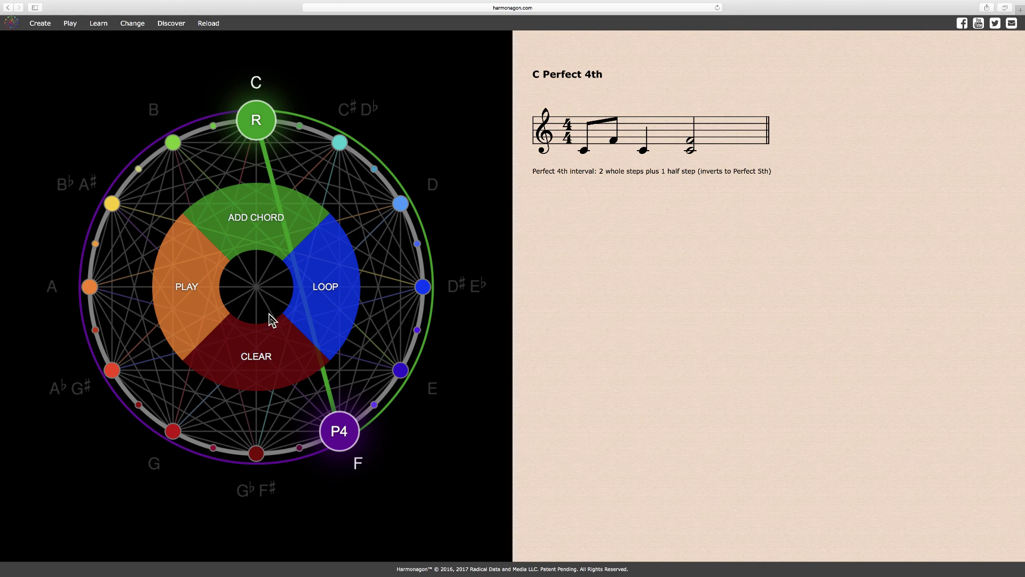
click(283, 348)
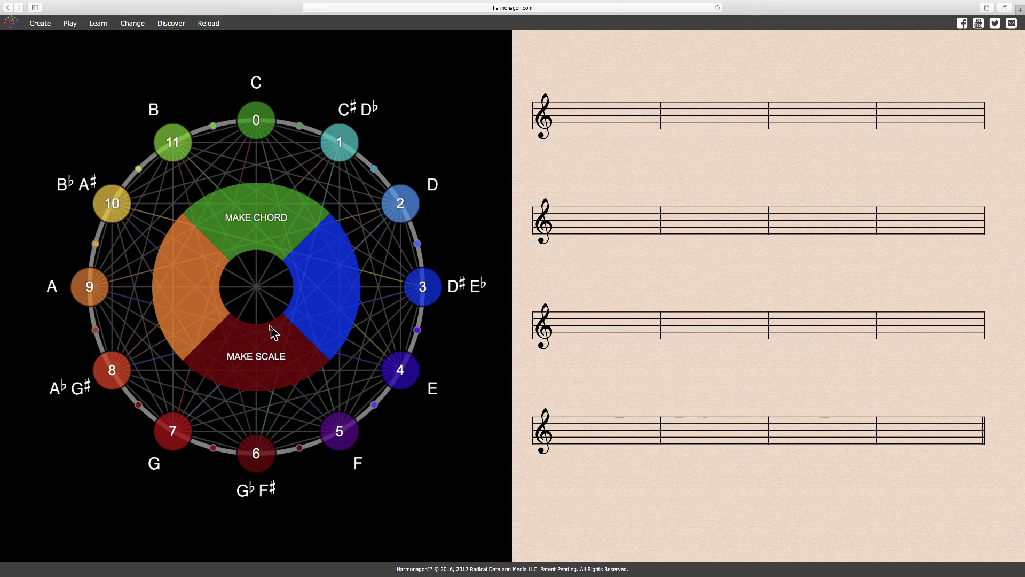
click(260, 293)
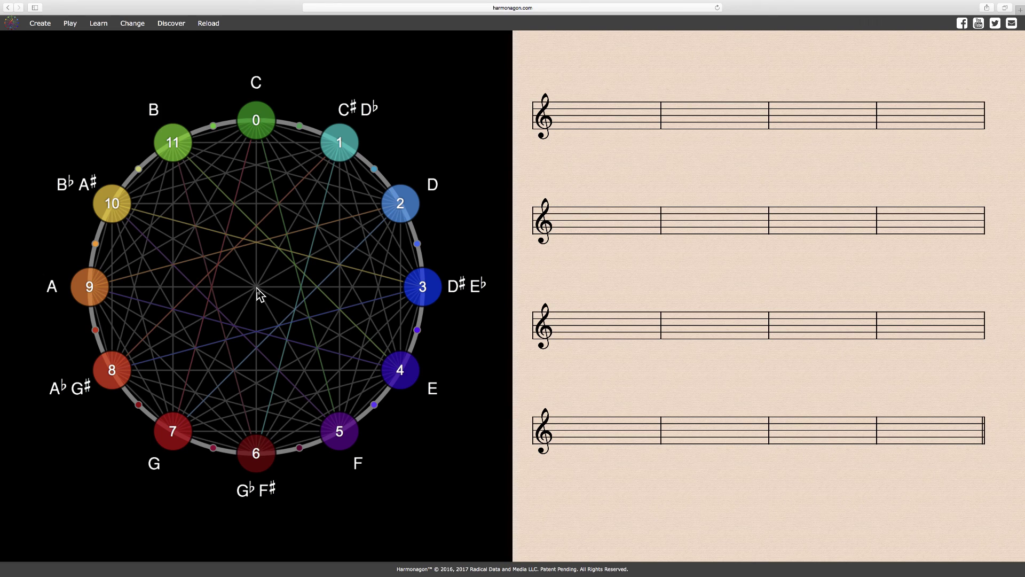
Start a new chord and enter C alone as a Unison interval
click(257, 293)
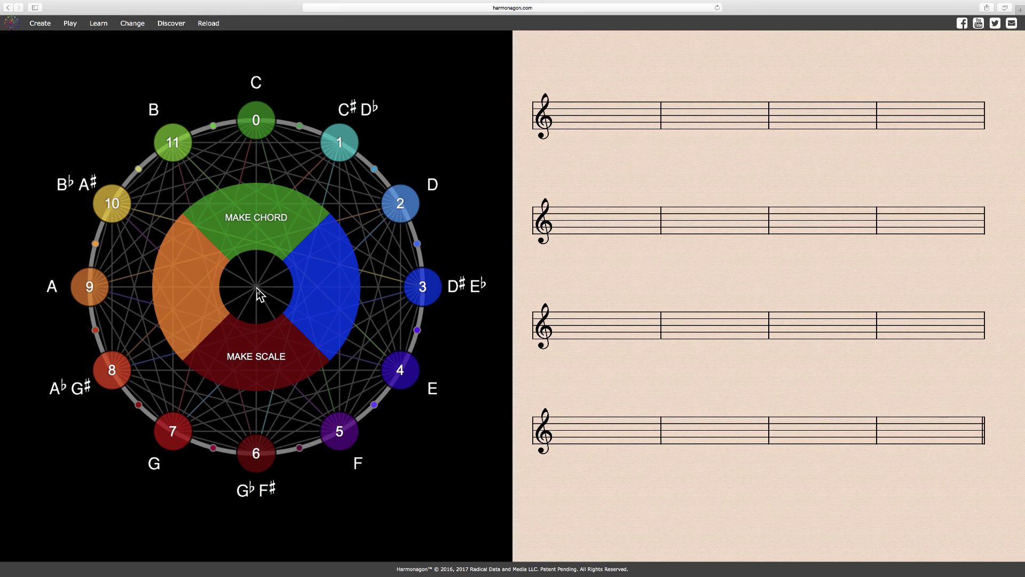
click(299, 207)
click(271, 125)
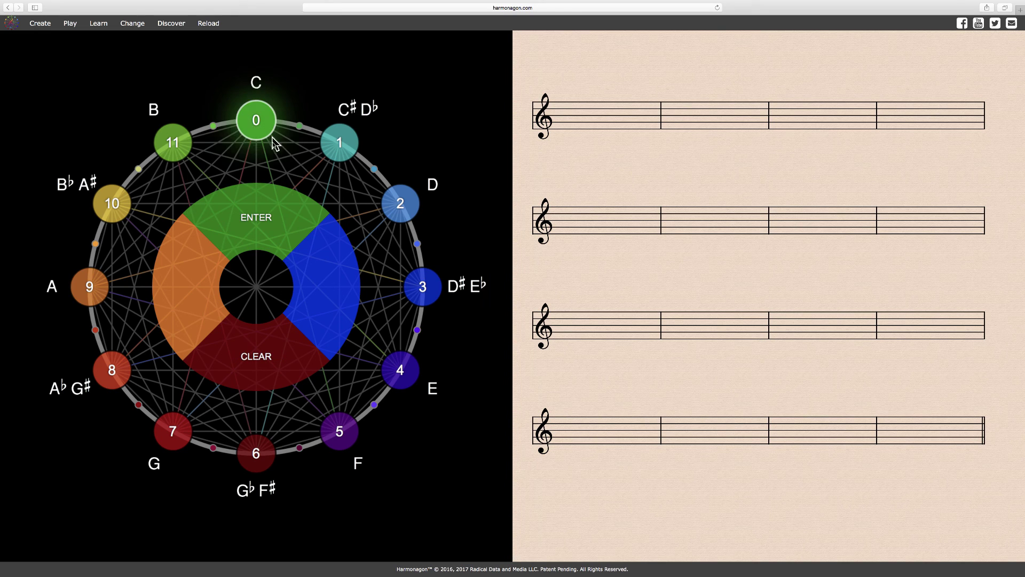
click(286, 221)
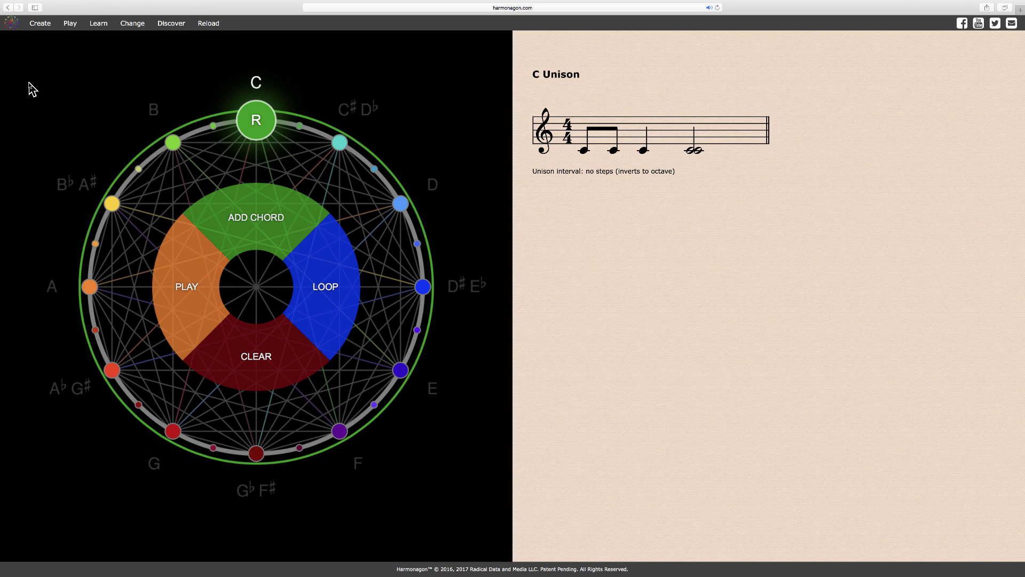
Clear the C Unison from the circle and staves
click(258, 293)
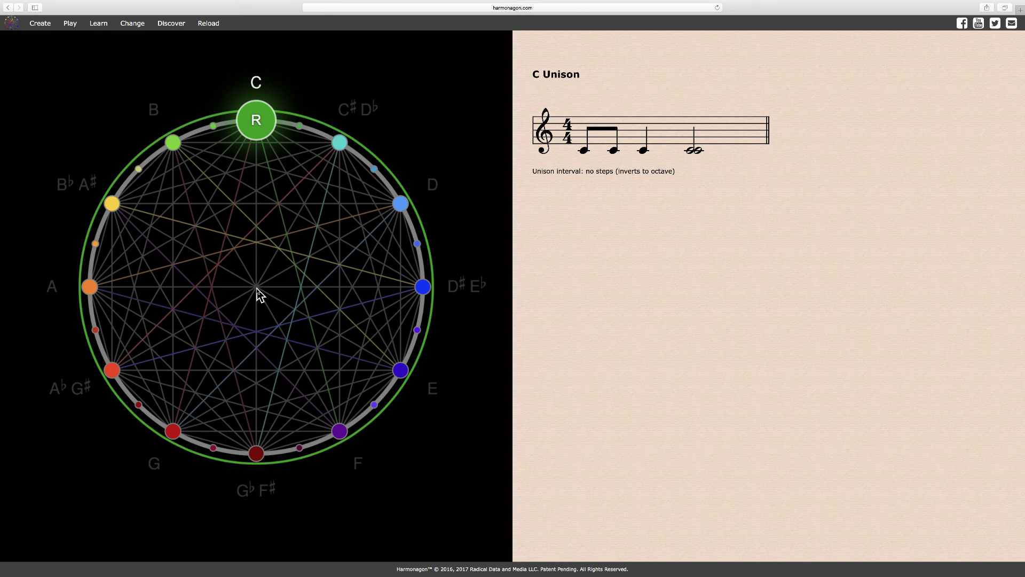
click(258, 293)
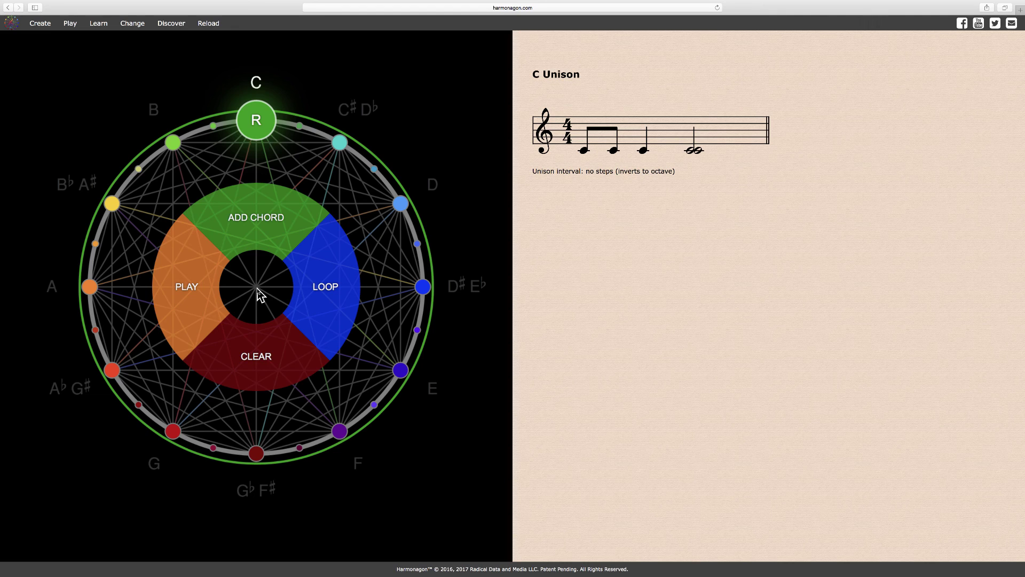
click(293, 351)
Build the C–C♯/D♭ Minor 2nd from notes 0 and 1 with its notation
click(304, 222)
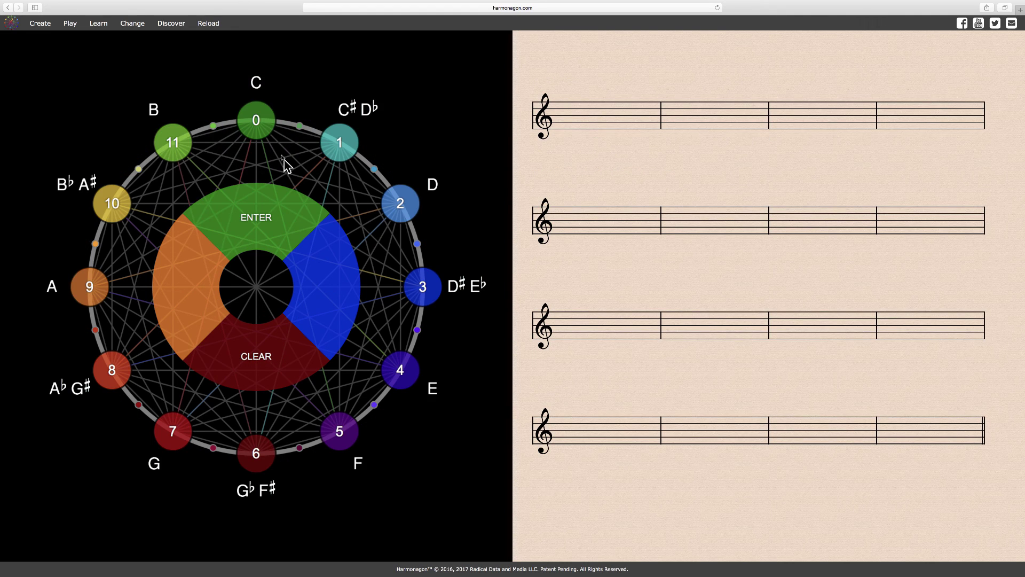
click(268, 132)
click(349, 142)
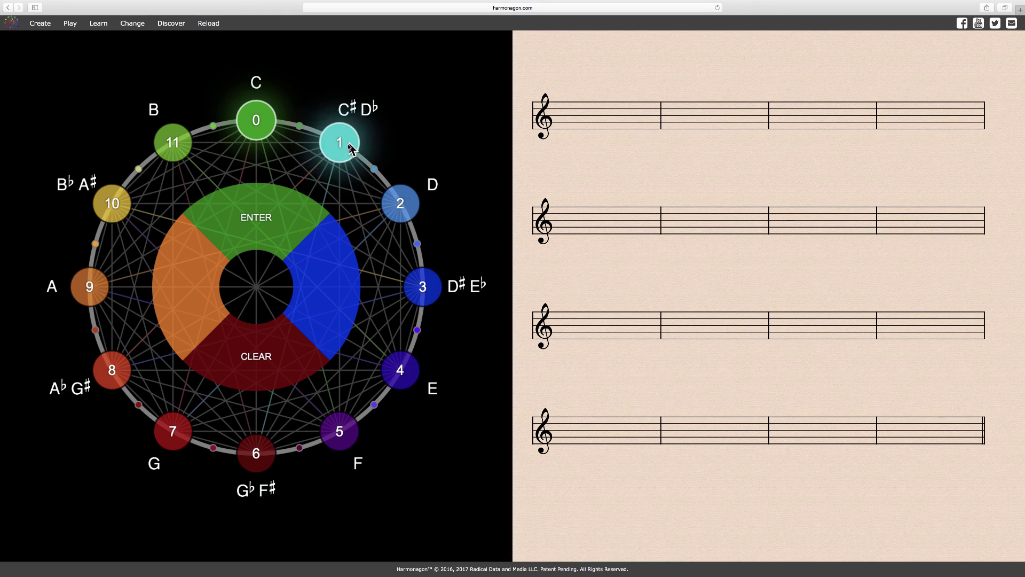
click(292, 223)
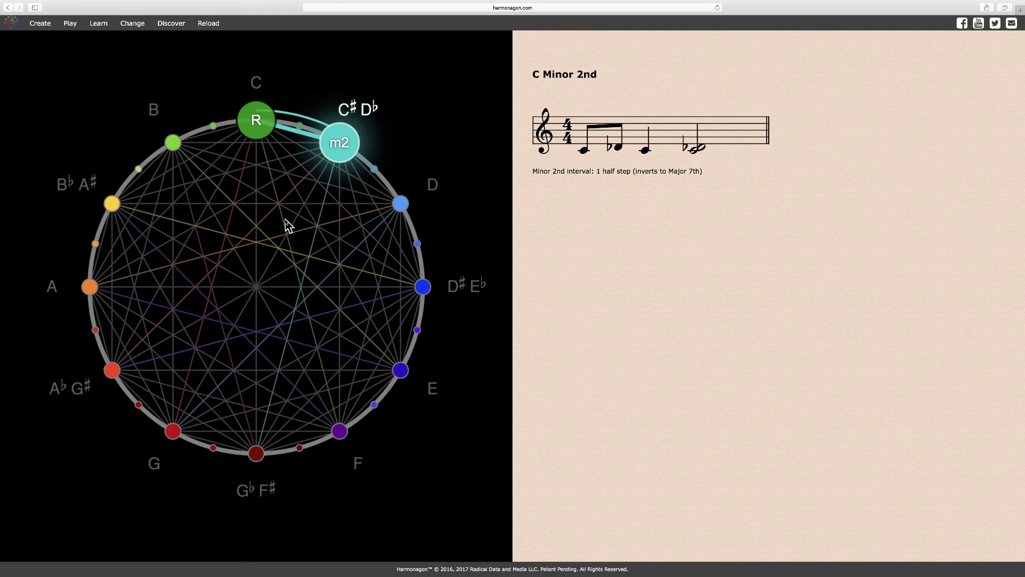
Clear the C Minor 2nd and begin entering a new chord
click(288, 225)
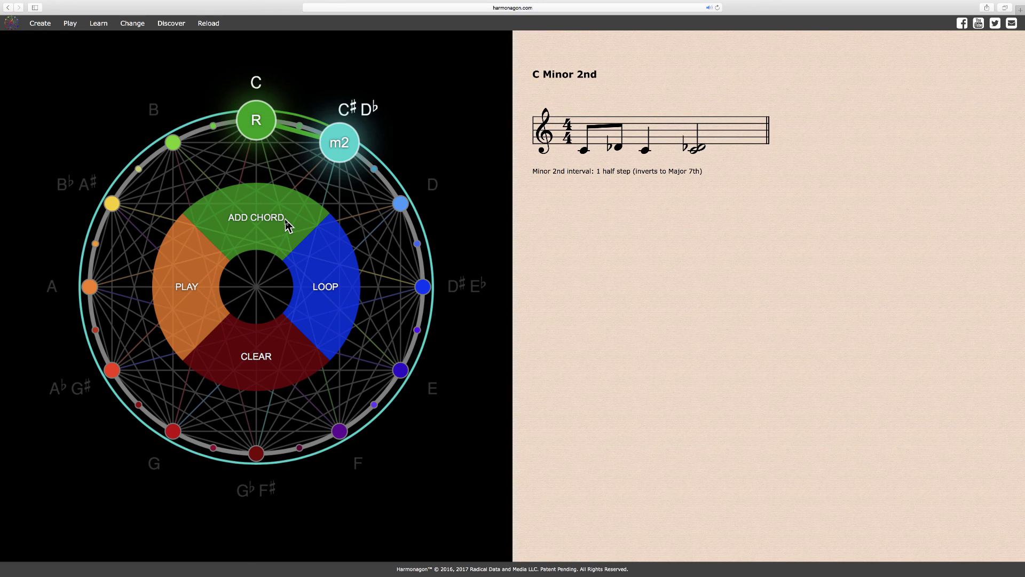
click(256, 289)
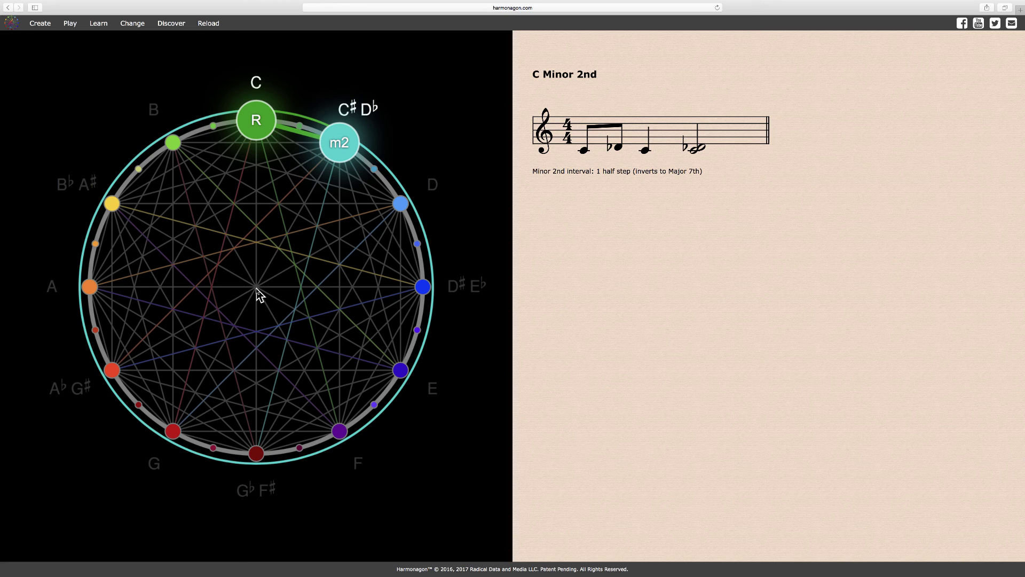
click(257, 292)
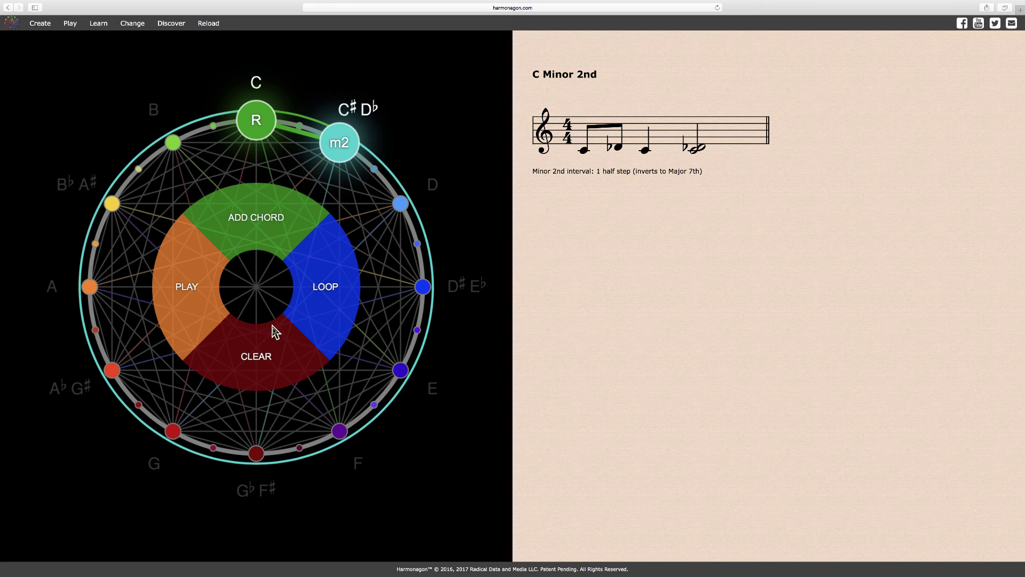
click(286, 351)
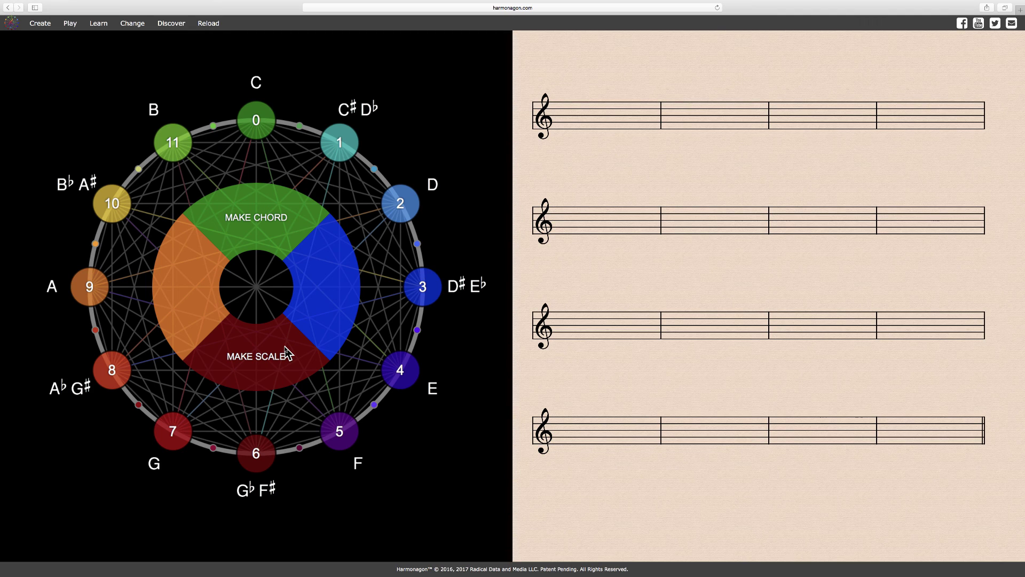
click(295, 203)
Build the C–D Major 2nd from notes 0 and 2 with its notation
click(271, 131)
click(408, 203)
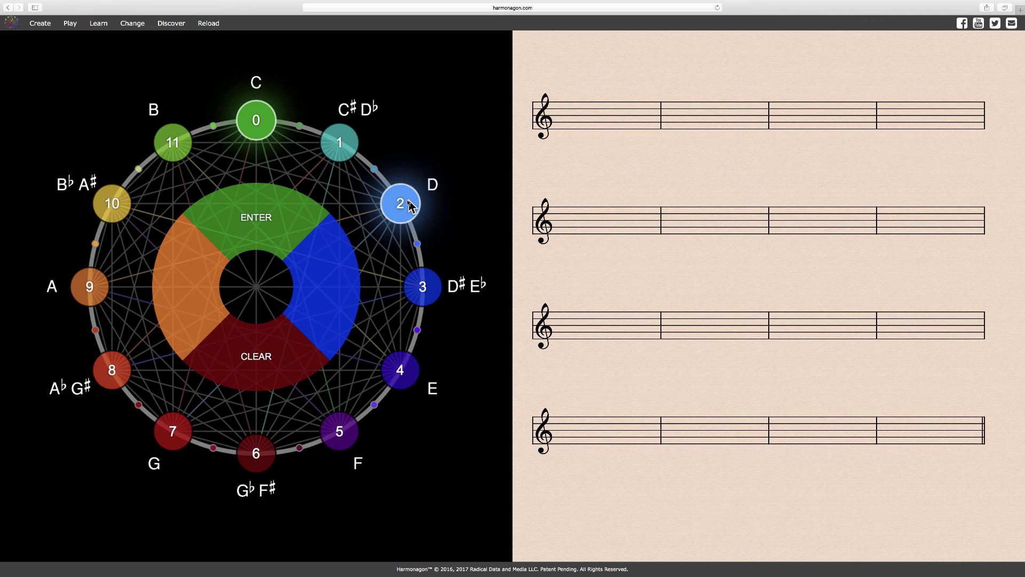
click(293, 220)
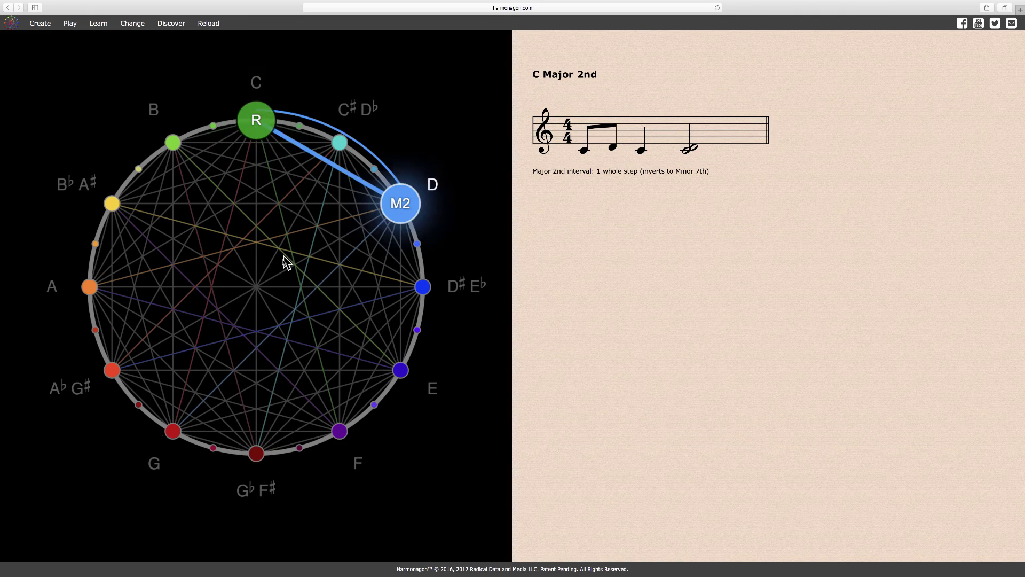
Clear the C Major 2nd from the circle and staves
click(262, 292)
click(258, 294)
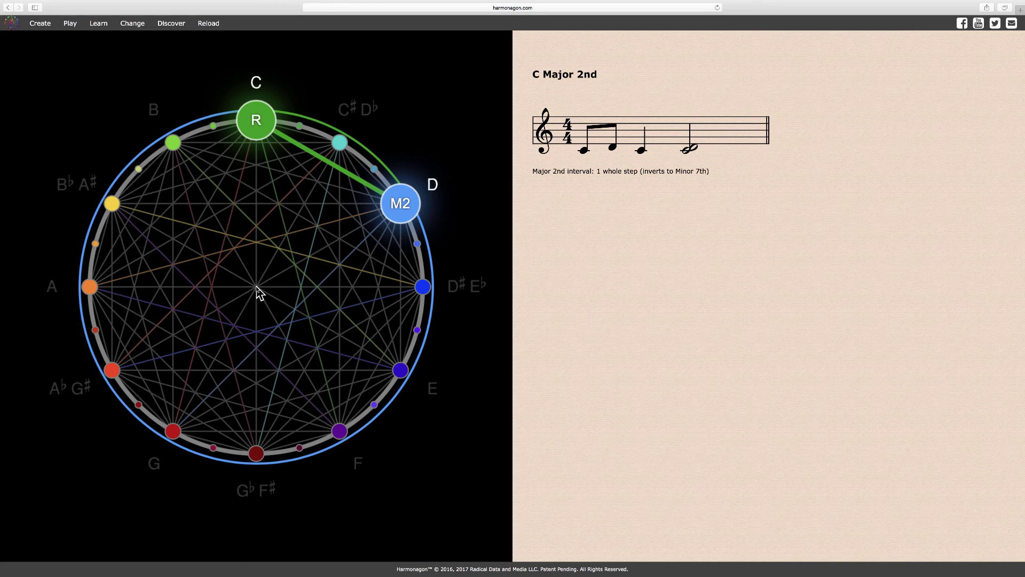
click(258, 293)
click(294, 356)
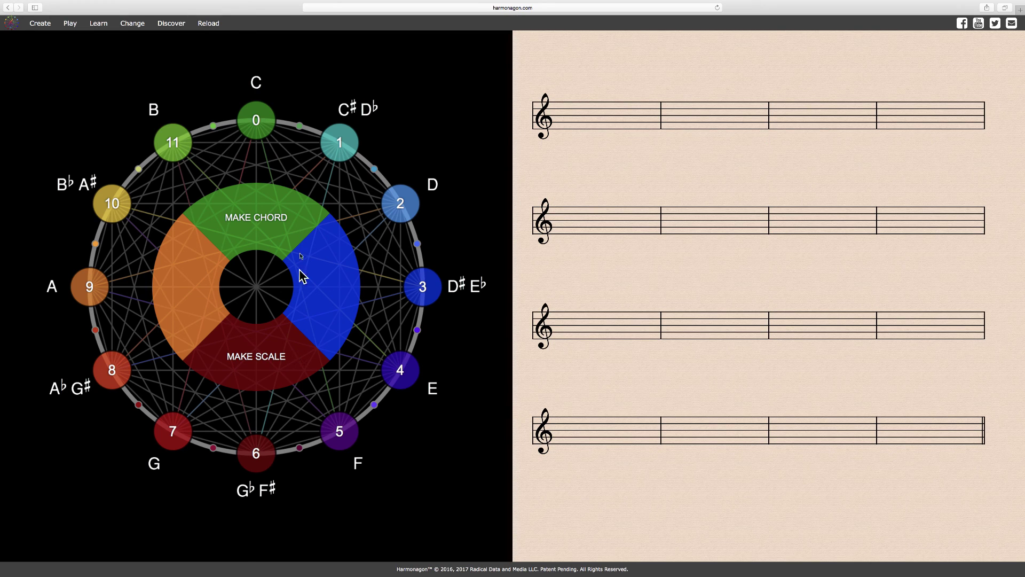
Build the C–E♭ Minor 3rd from notes 0 and 3 with its notation
click(300, 218)
click(273, 128)
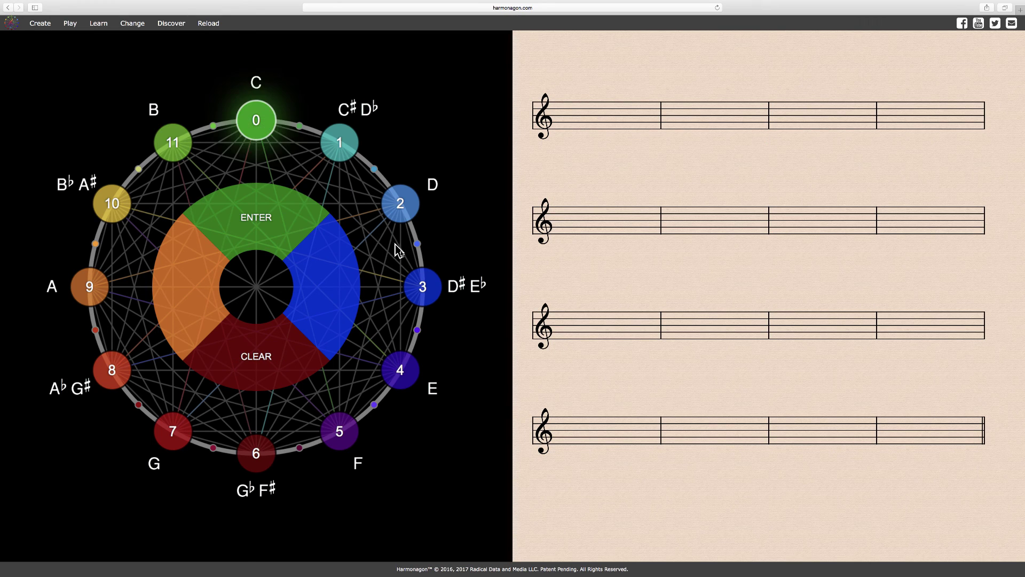
click(427, 283)
click(284, 219)
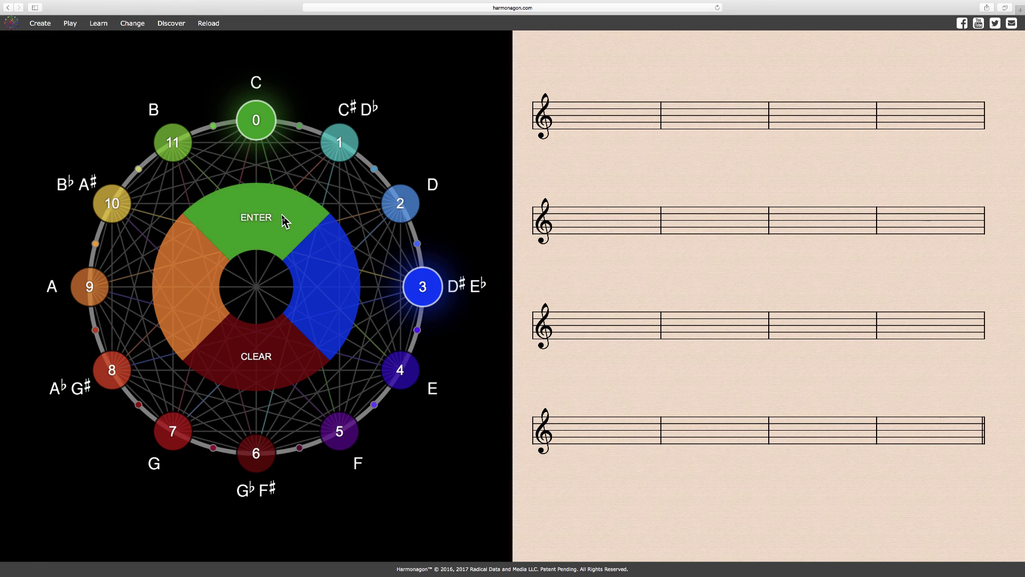
Clear the C Minor 3rd and begin entering a new chord
click(282, 227)
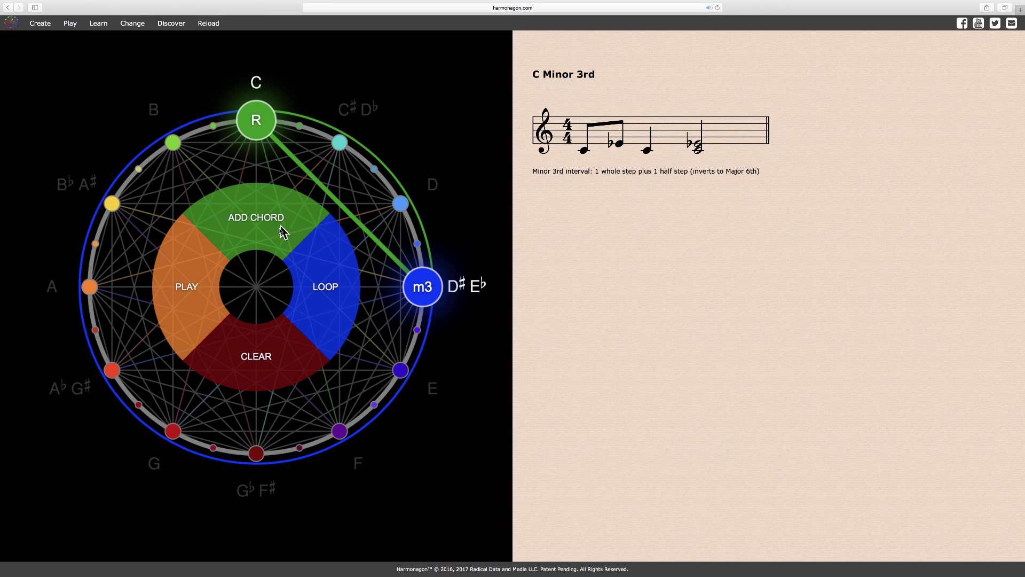
click(260, 293)
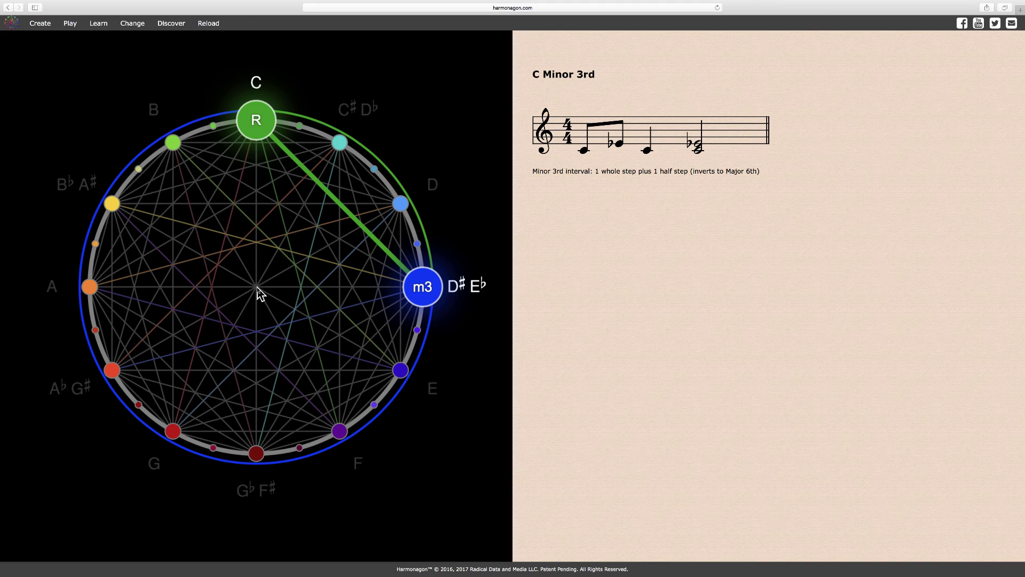
click(260, 294)
click(287, 355)
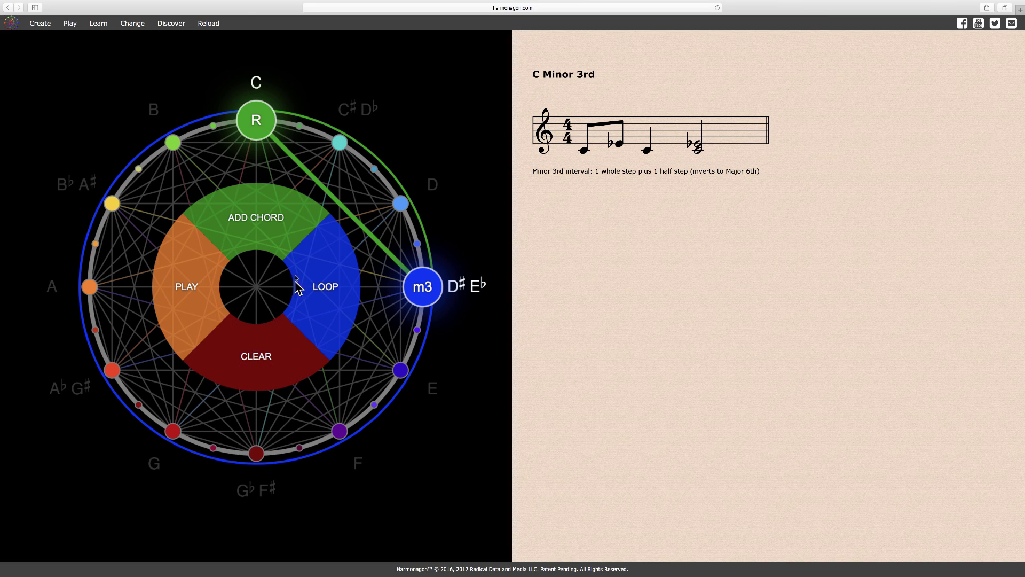
click(302, 223)
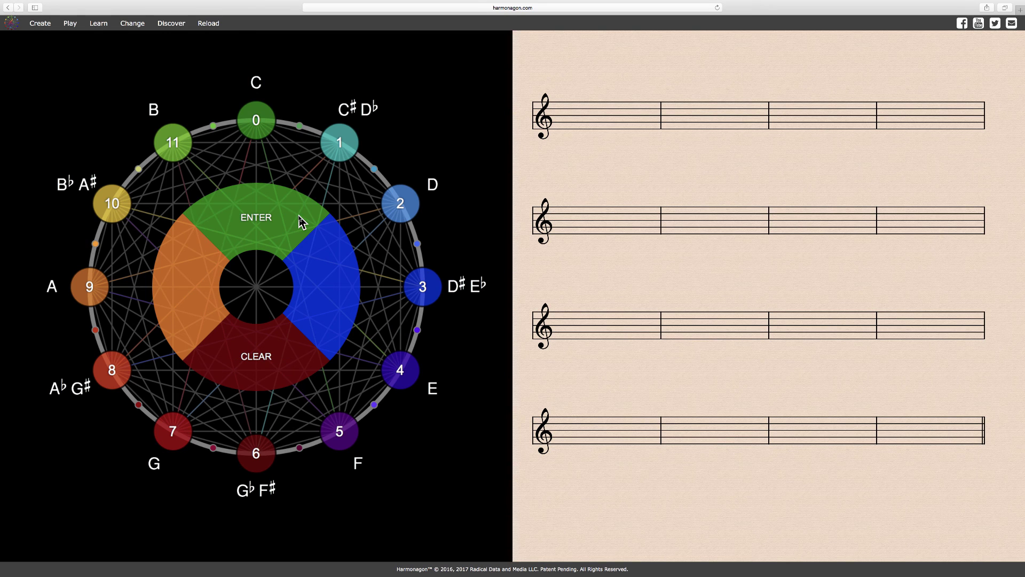
Build the C–E Major 3rd from nodes 0 and 4 with its notation
click(269, 131)
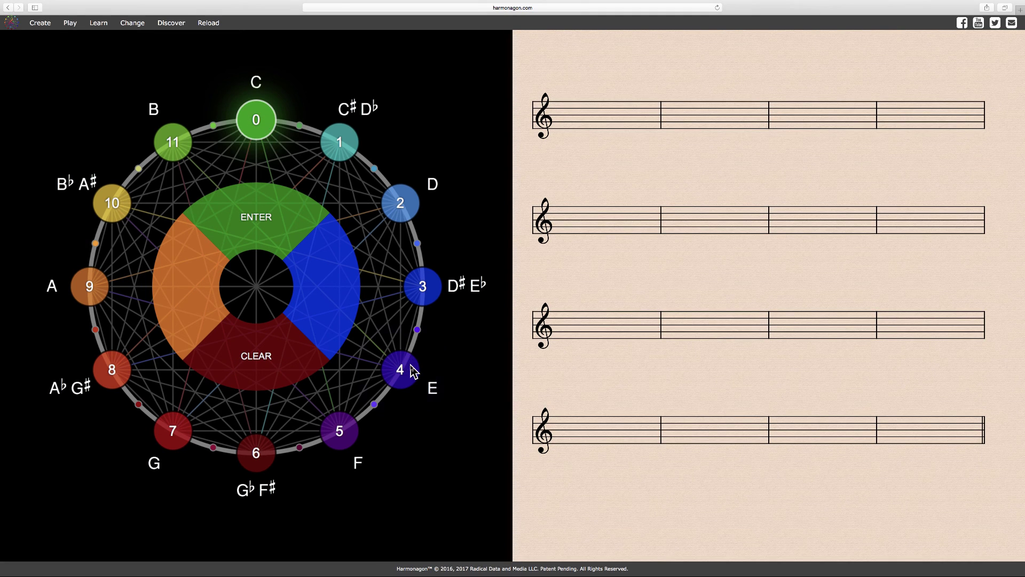
click(414, 370)
click(285, 222)
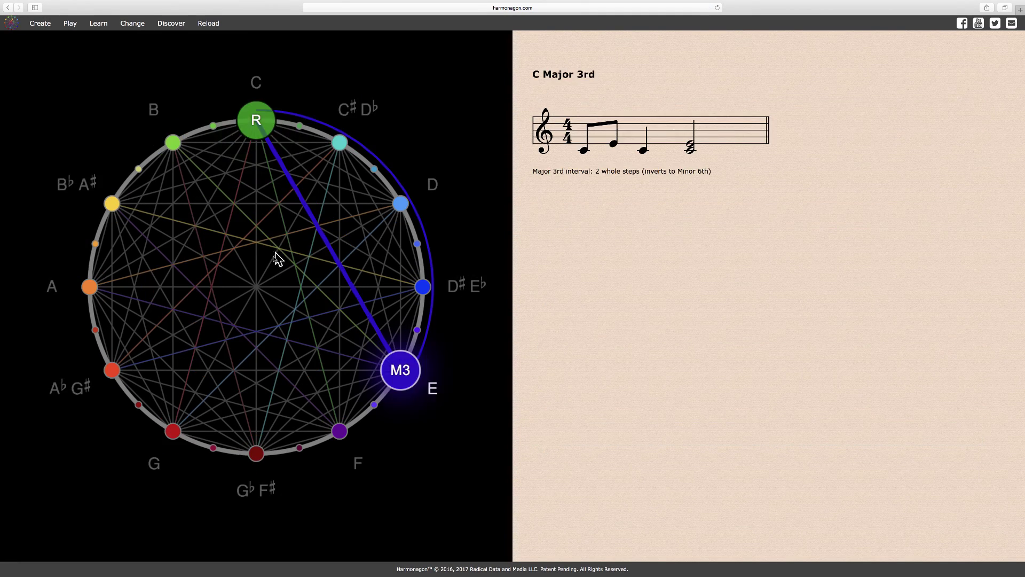
Clear the C Major 3rd from the circle and staves
click(256, 288)
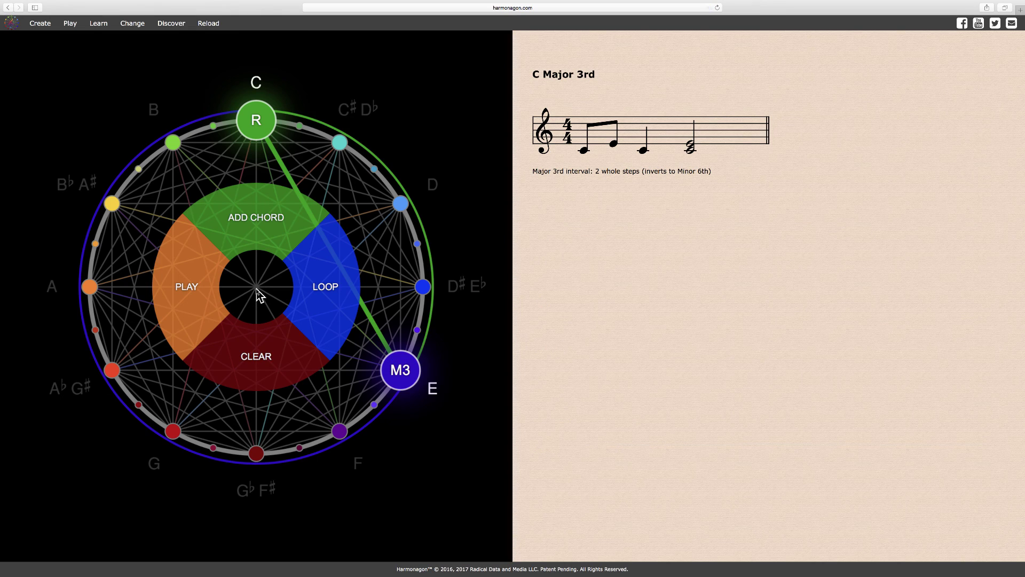
click(256, 291)
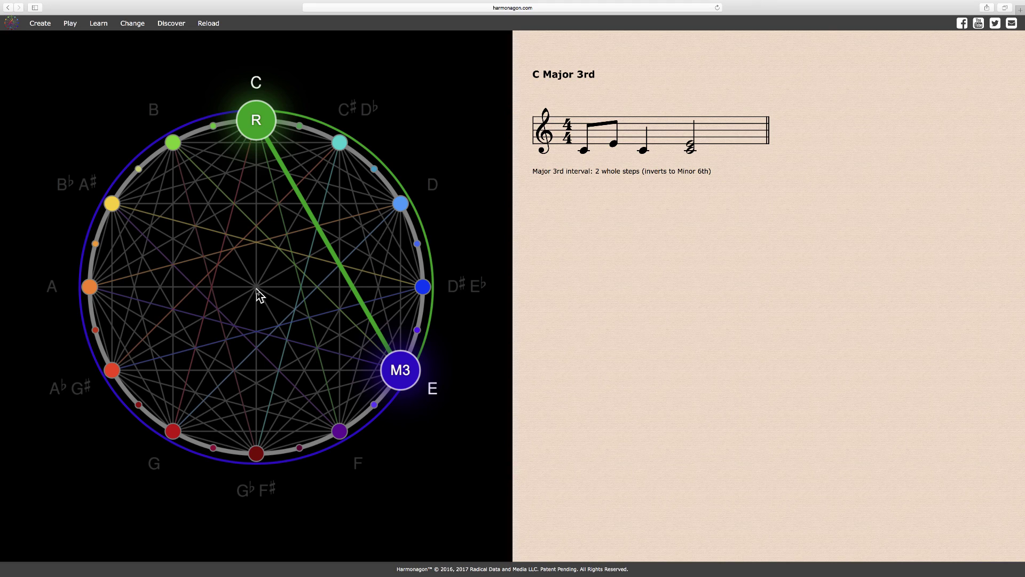
click(258, 295)
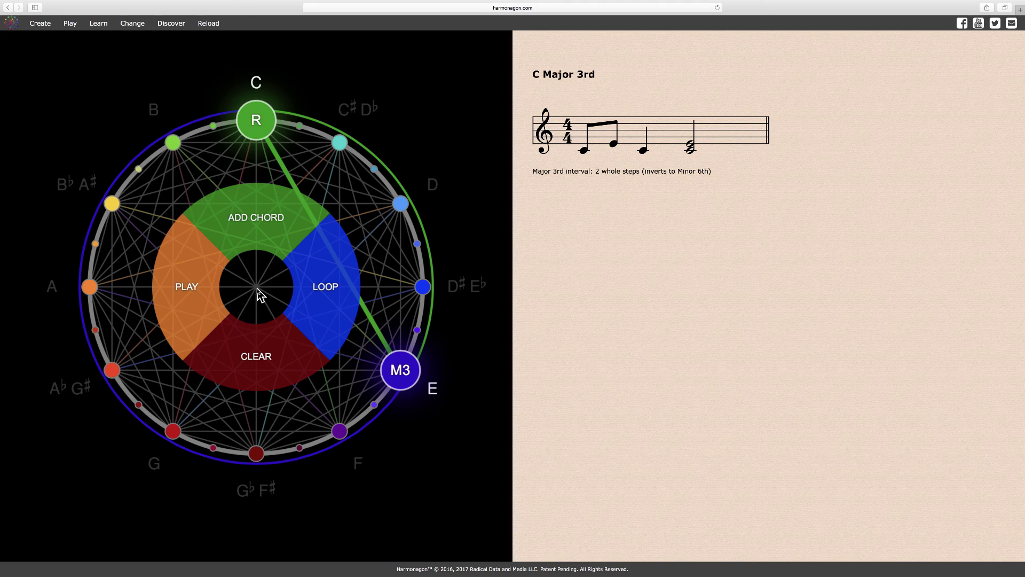
click(294, 357)
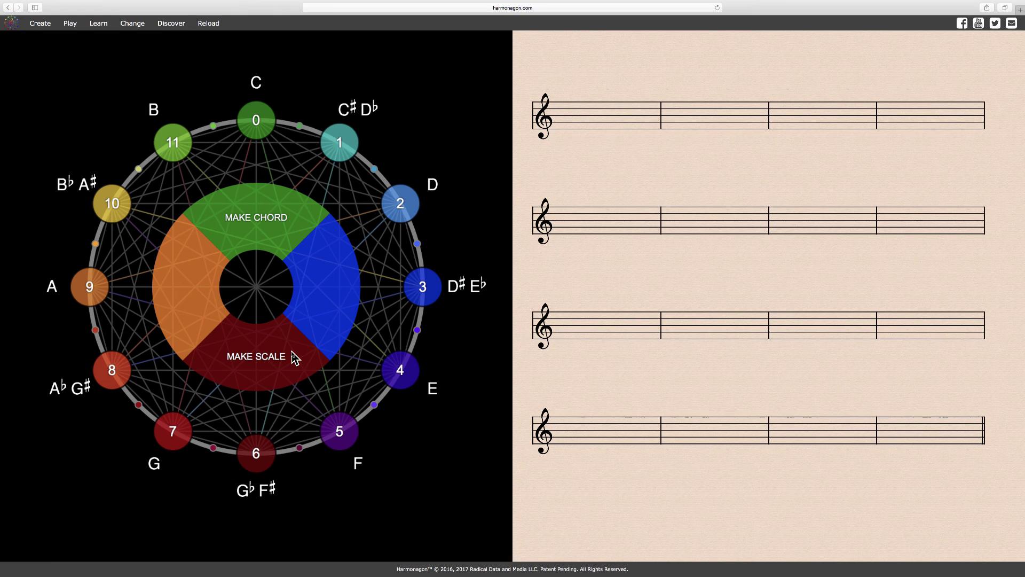
Start a new chord and build the C–F Perfect 4th with its notation
click(303, 219)
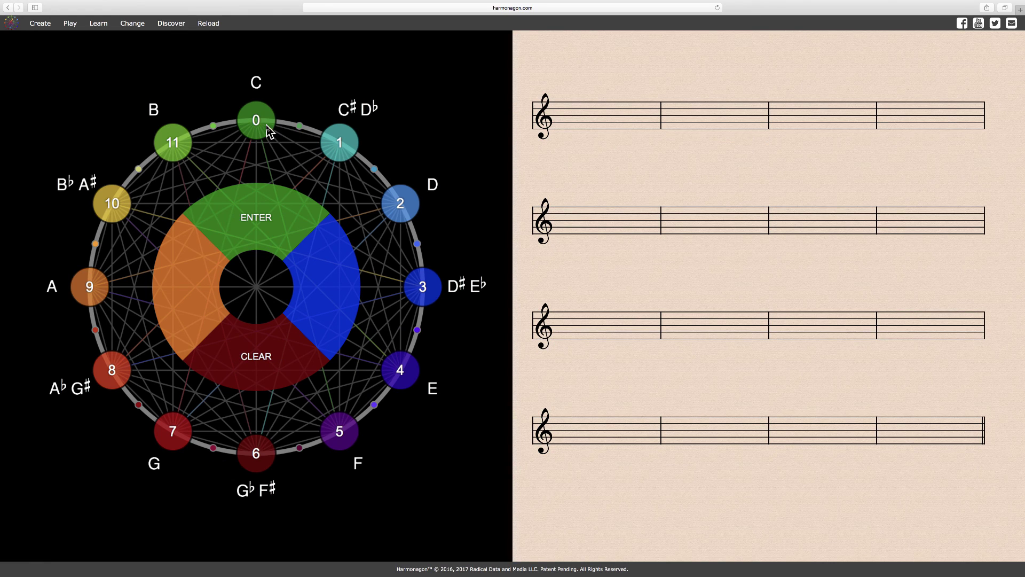
click(267, 130)
click(349, 425)
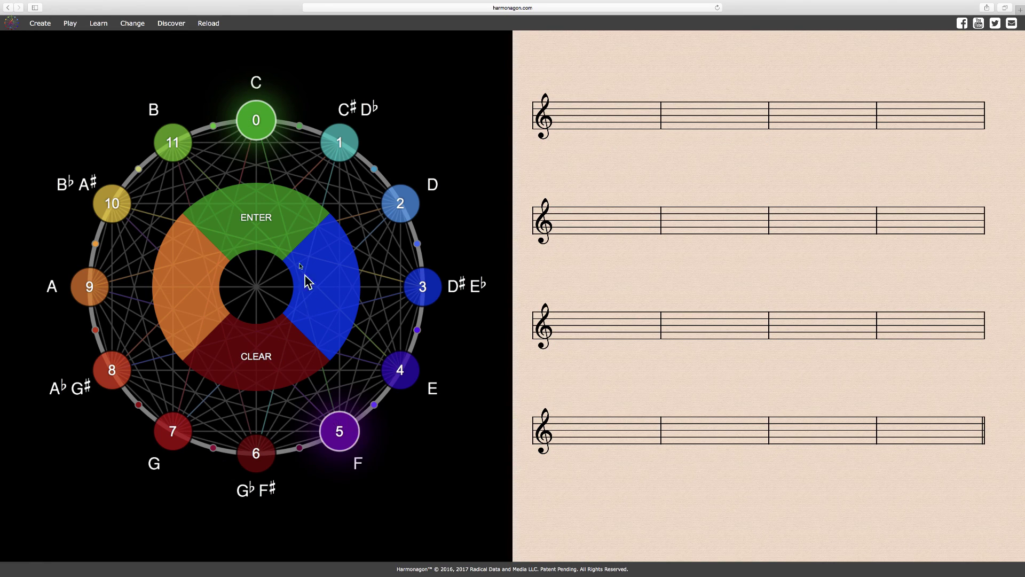
click(285, 220)
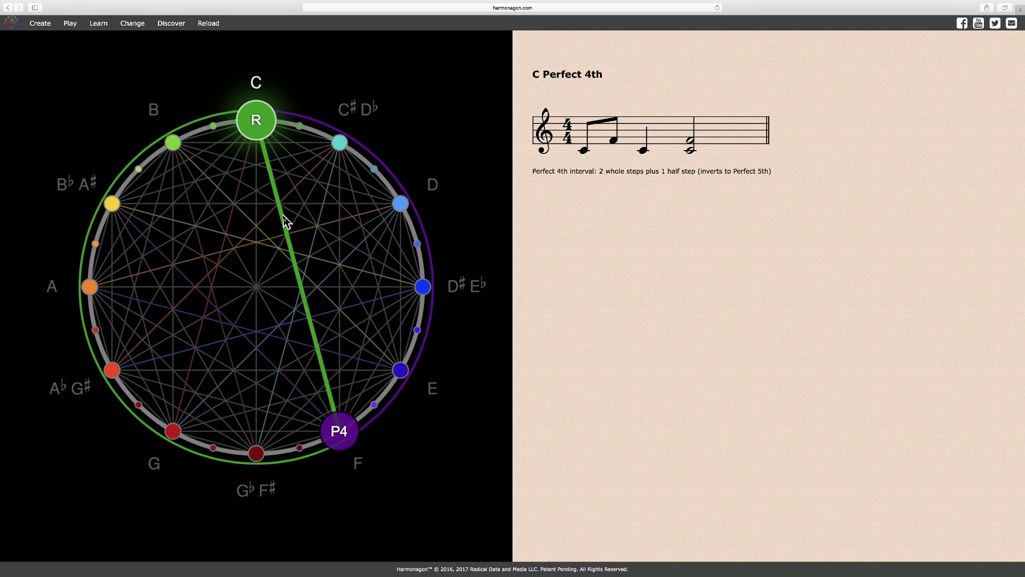
Clear the Perfect 4th and start a new chord rooted on C
click(258, 292)
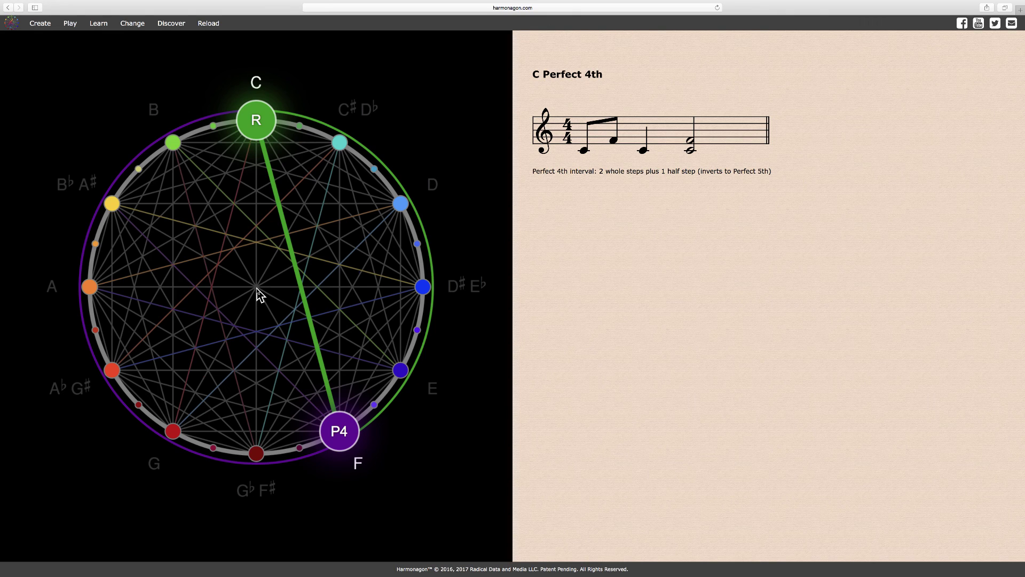
click(259, 294)
click(287, 349)
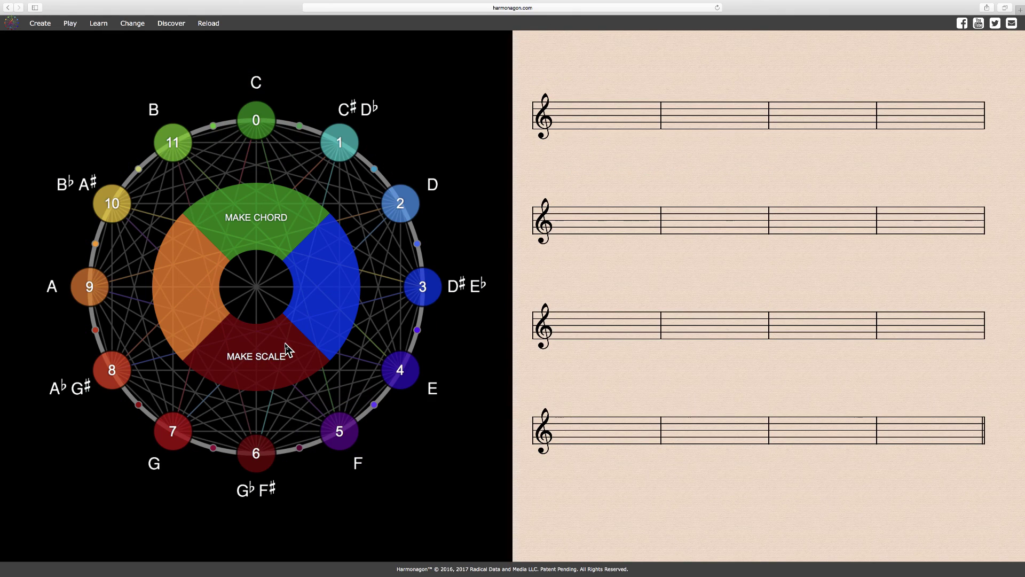
click(299, 216)
click(264, 131)
Add G♭/F♯ to C to notate the Tritone, then clear it
click(270, 449)
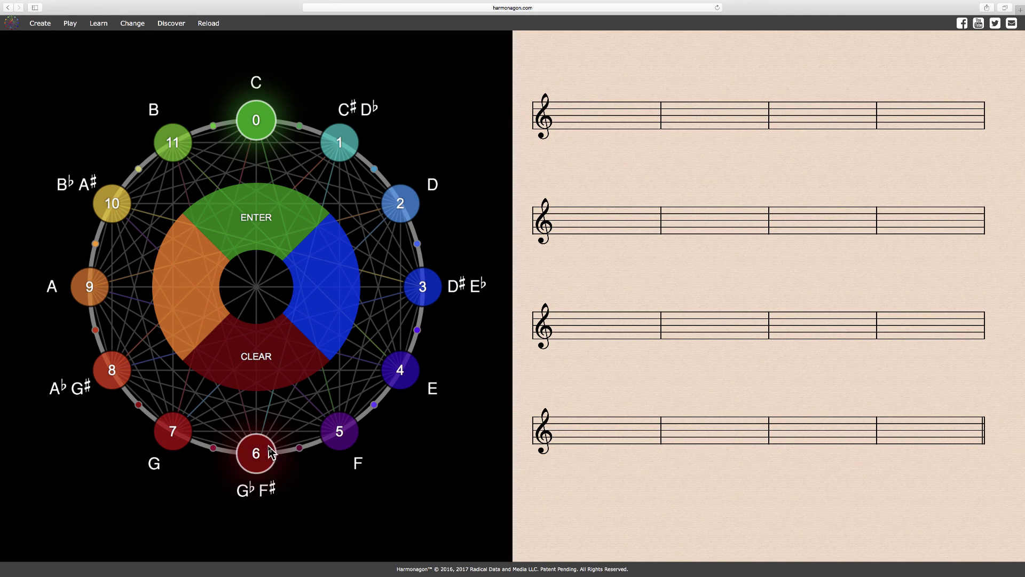
click(280, 217)
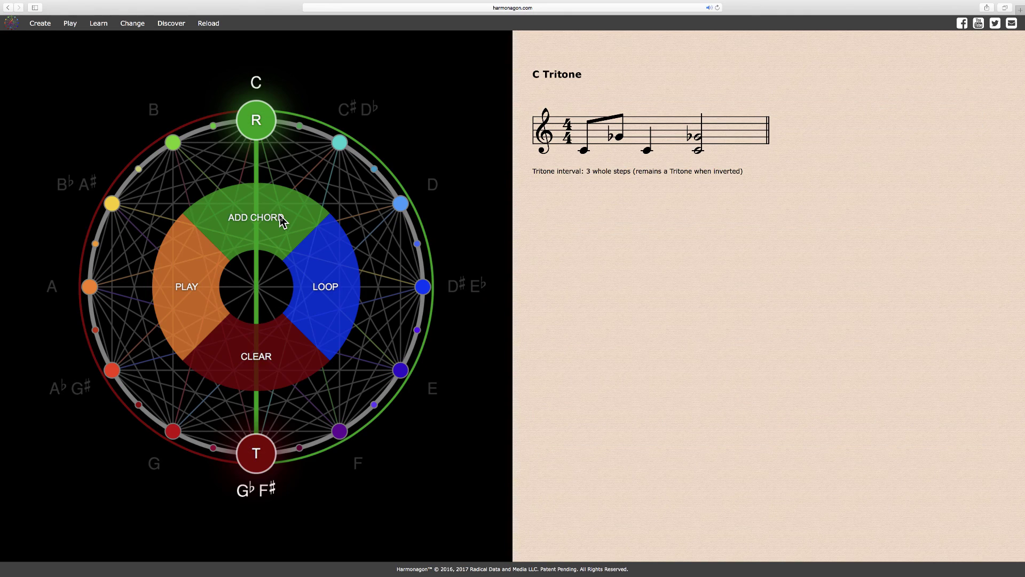
click(261, 295)
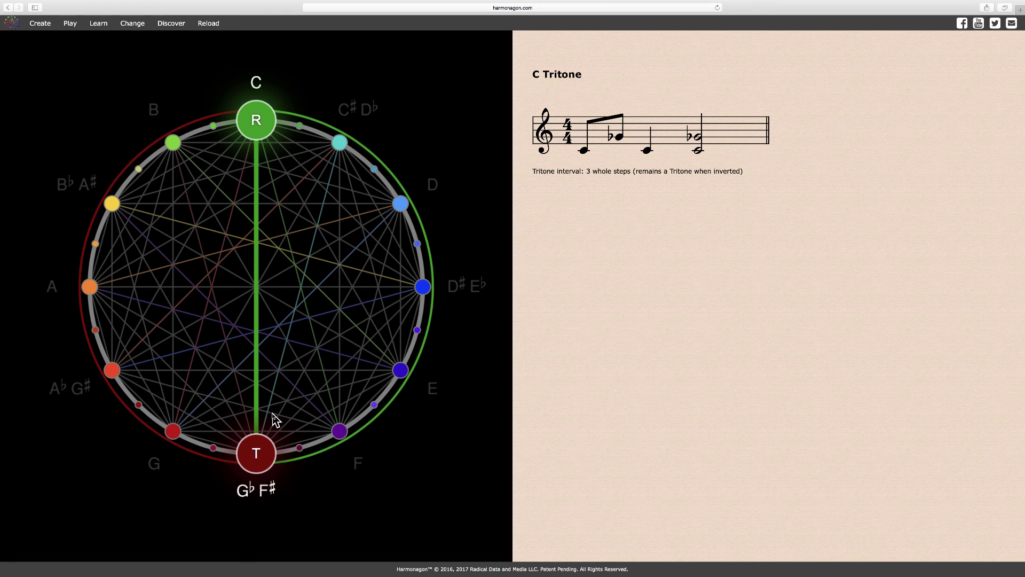
click(271, 279)
click(280, 347)
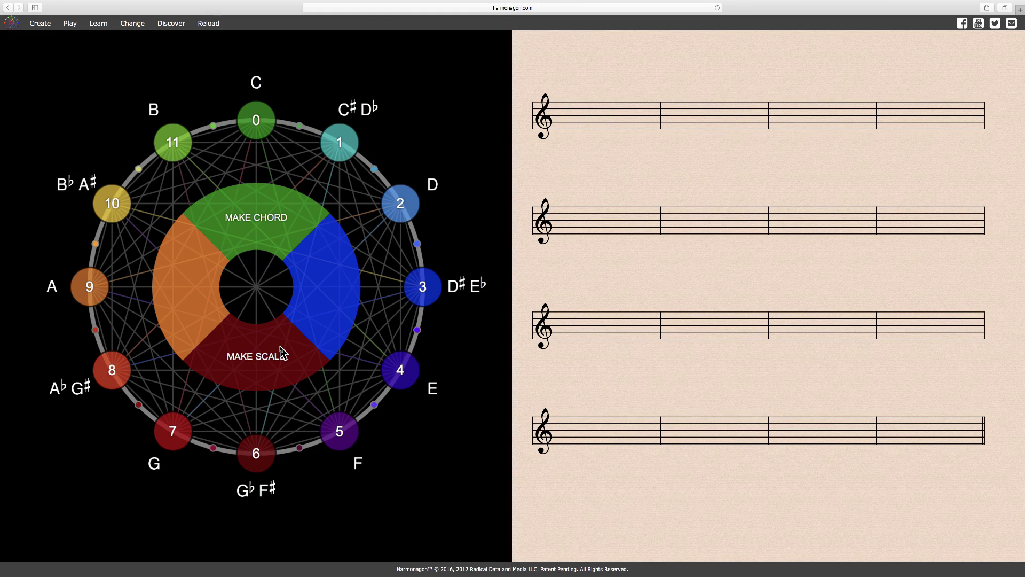
Start a new chord and build the C–G Perfect 5th from nodes 0 and 7
click(302, 229)
click(271, 132)
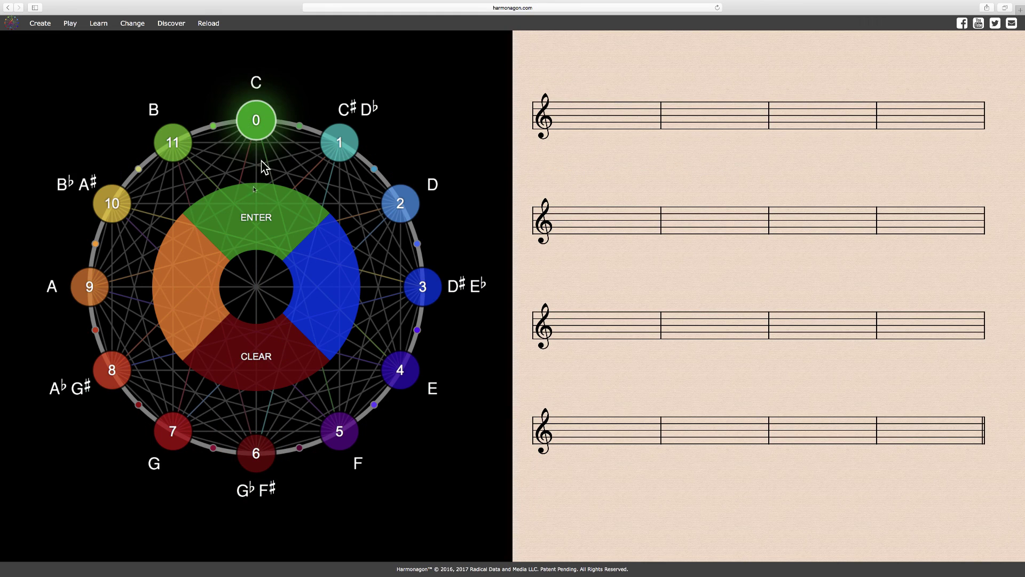
click(187, 427)
click(285, 223)
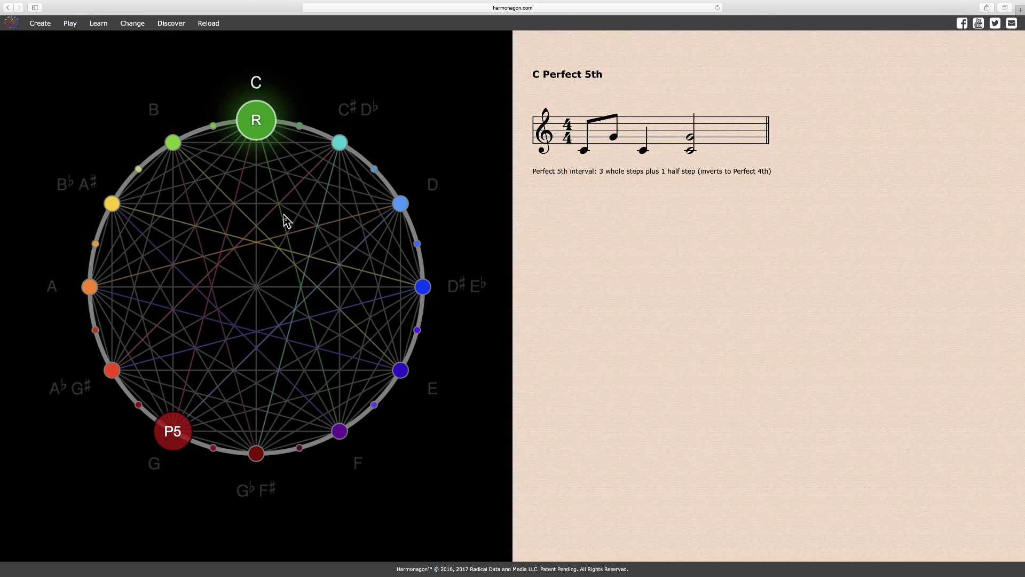
Clear the C Perfect 5th from the circle and staves
click(259, 292)
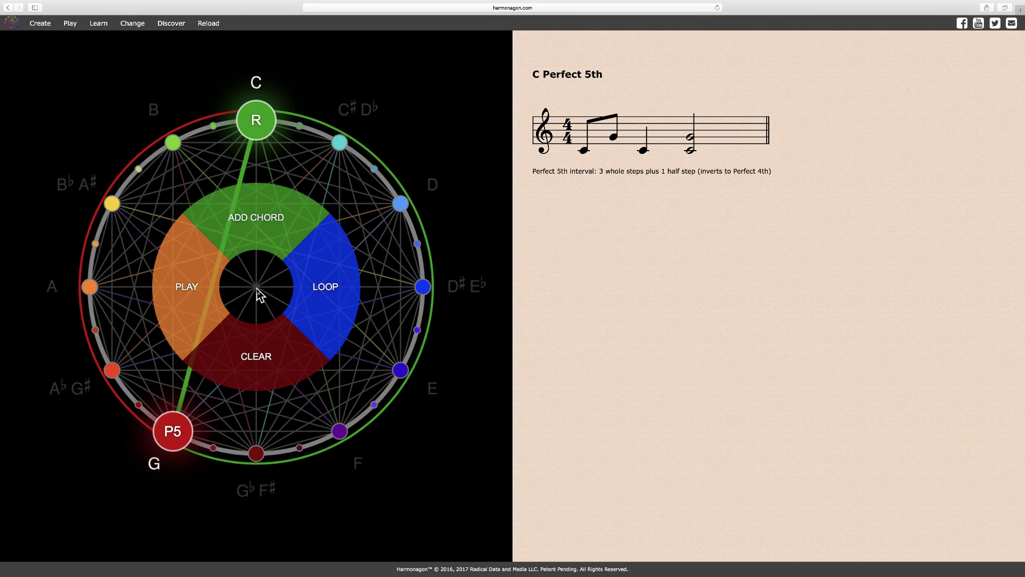
click(258, 293)
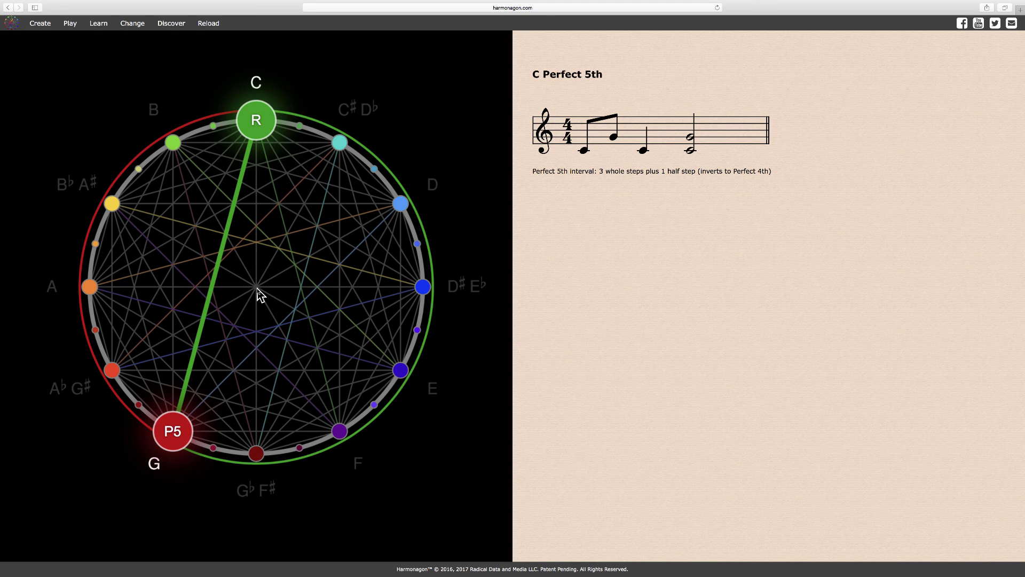
click(258, 294)
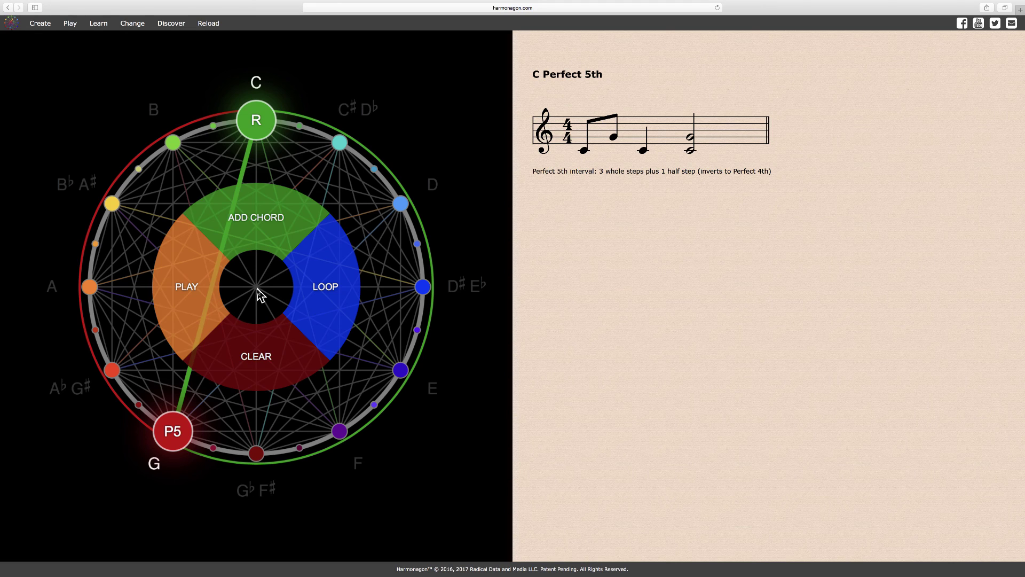
click(283, 350)
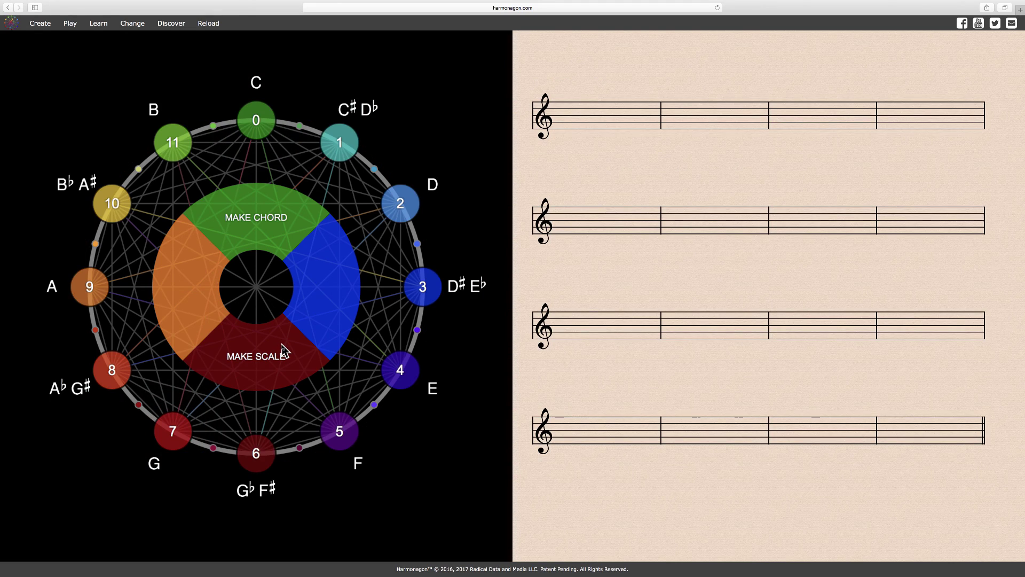
Build the C to A♭ minor 6th interval on the circle and staff
click(300, 218)
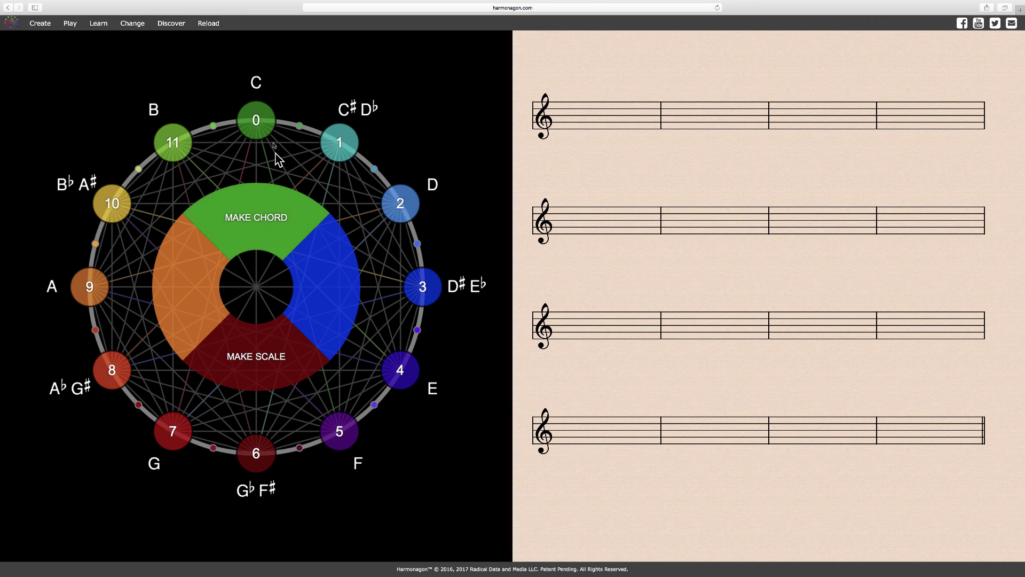
click(269, 133)
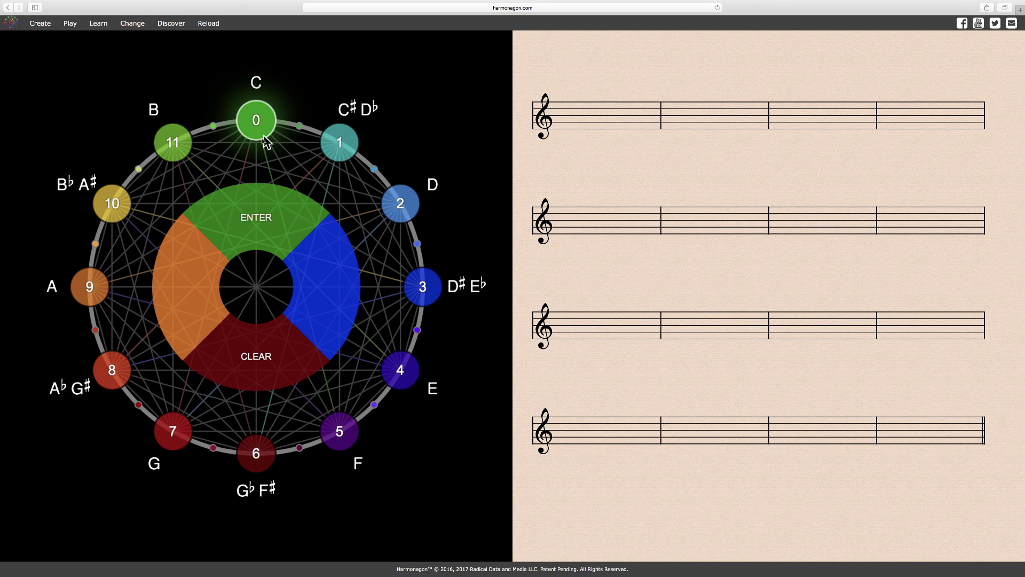
click(112, 370)
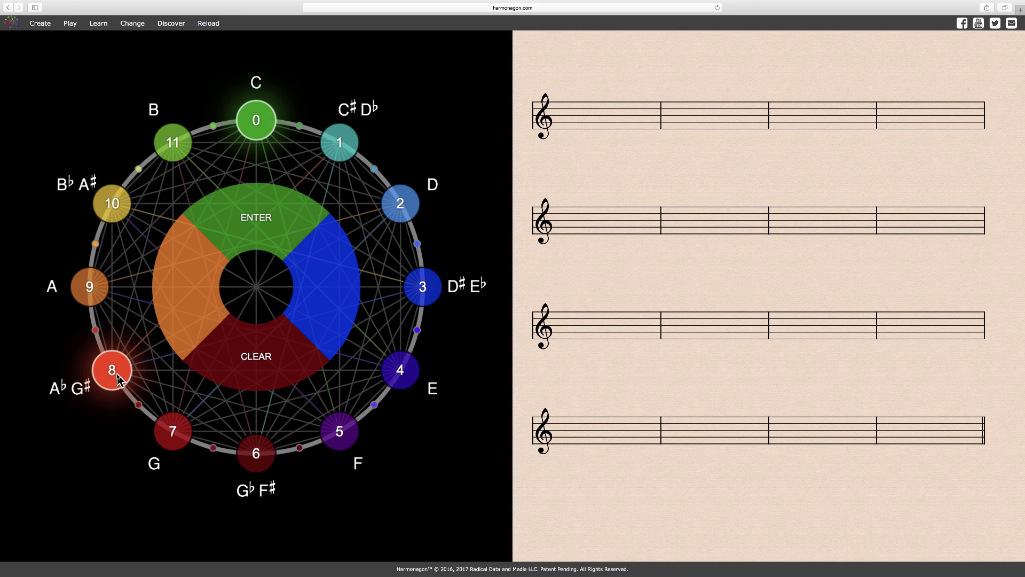
click(281, 220)
Clear the minor 6th from the circle and staff via the centre wheel
click(282, 220)
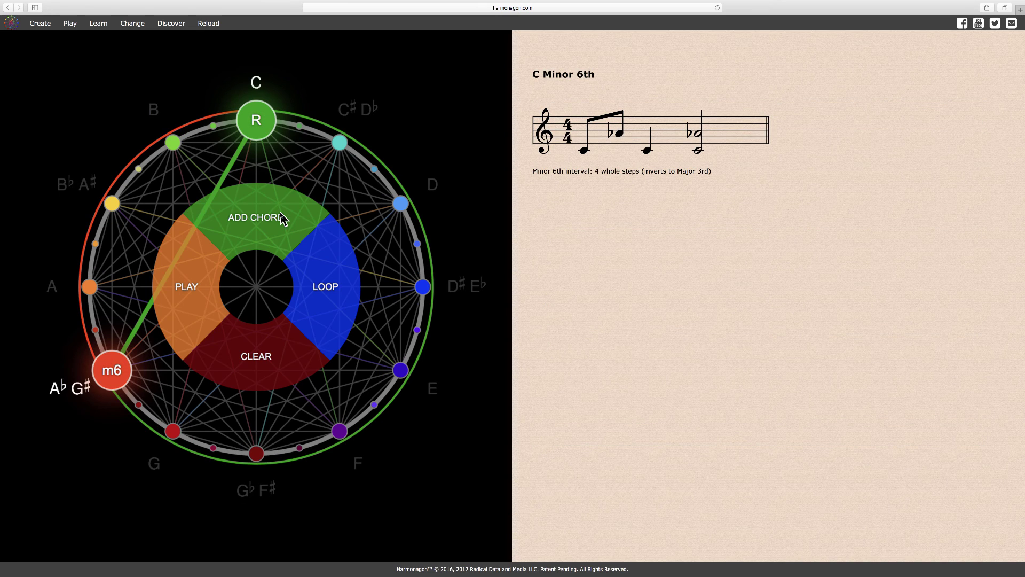
click(258, 294)
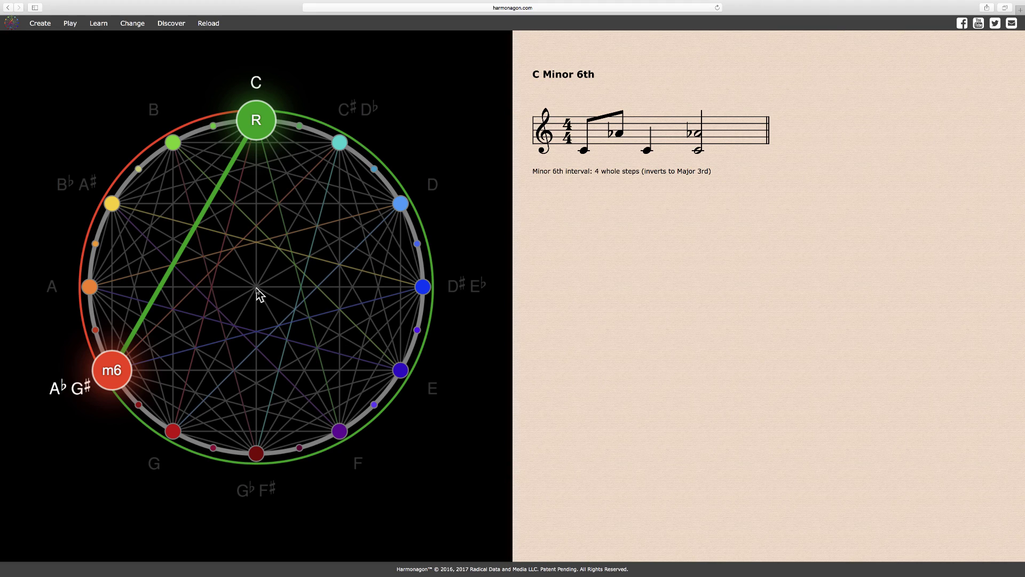
click(257, 289)
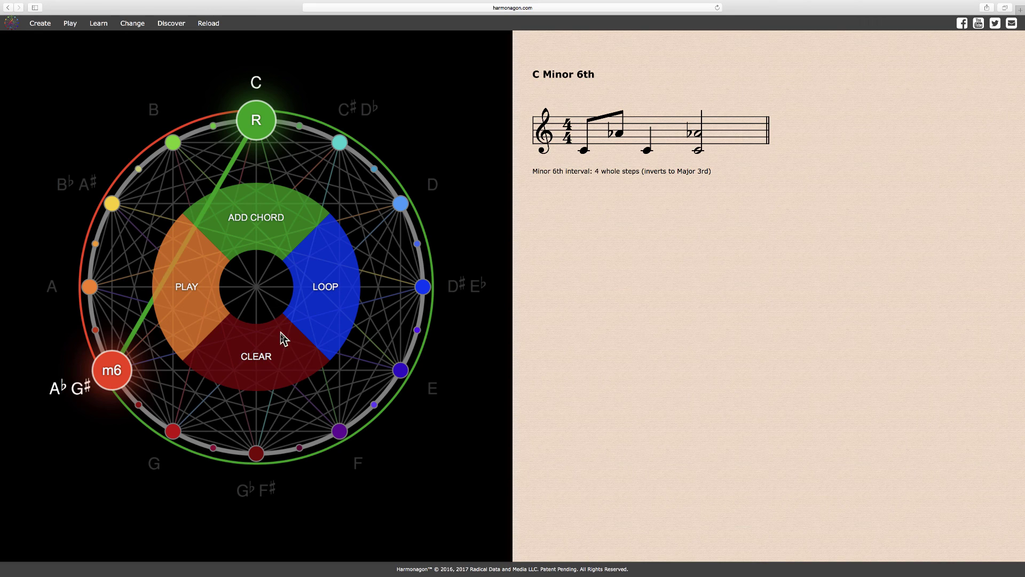
click(286, 350)
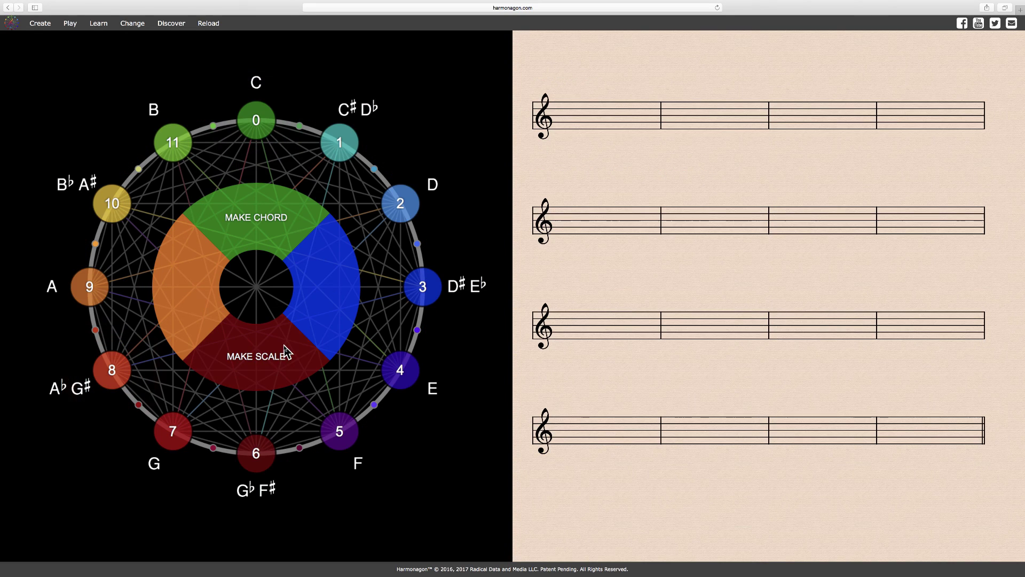
Notate the C to A major 6th from notes 0 and 9, then clear it
click(299, 220)
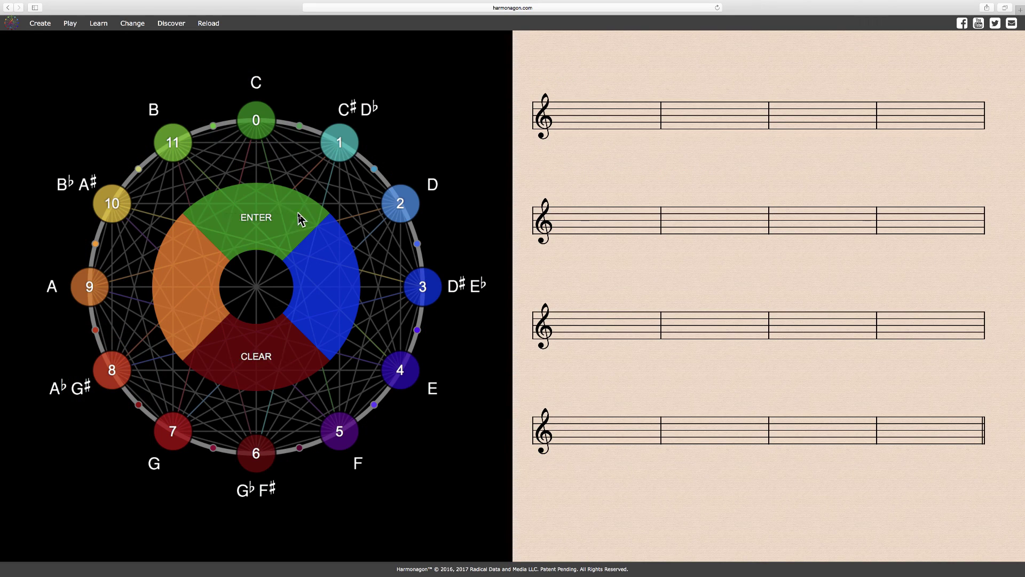
click(264, 127)
click(101, 288)
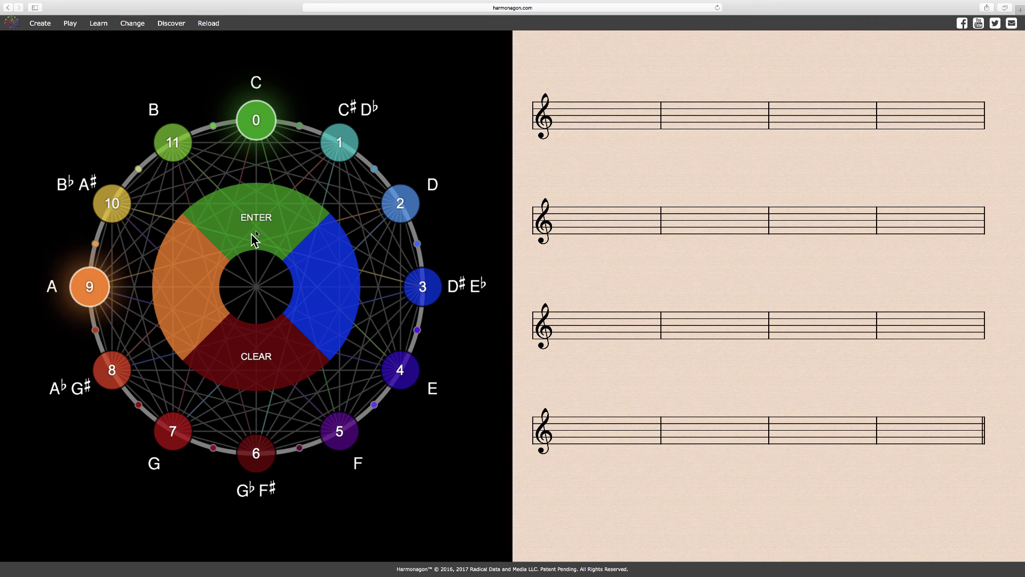
click(288, 220)
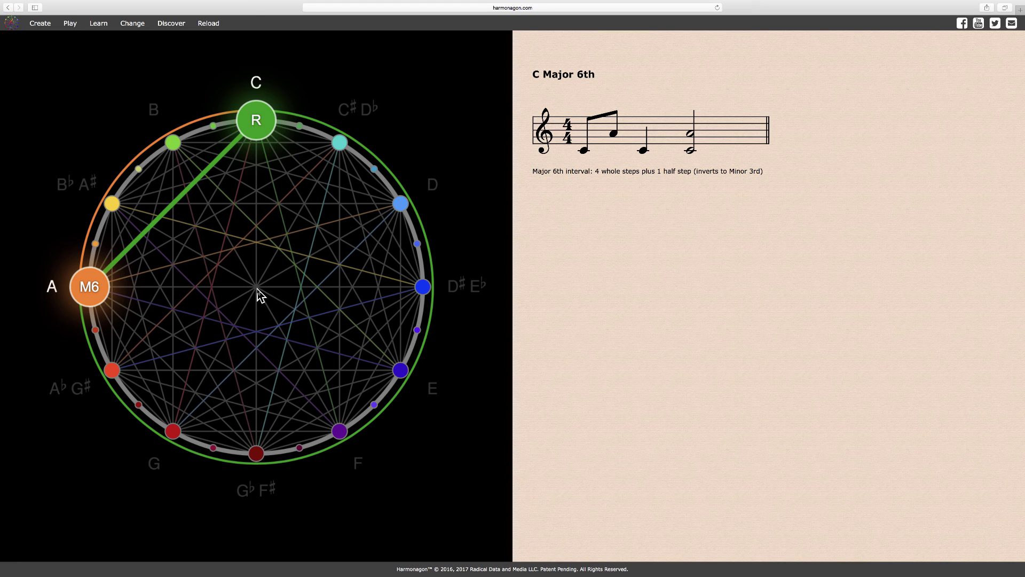
click(258, 293)
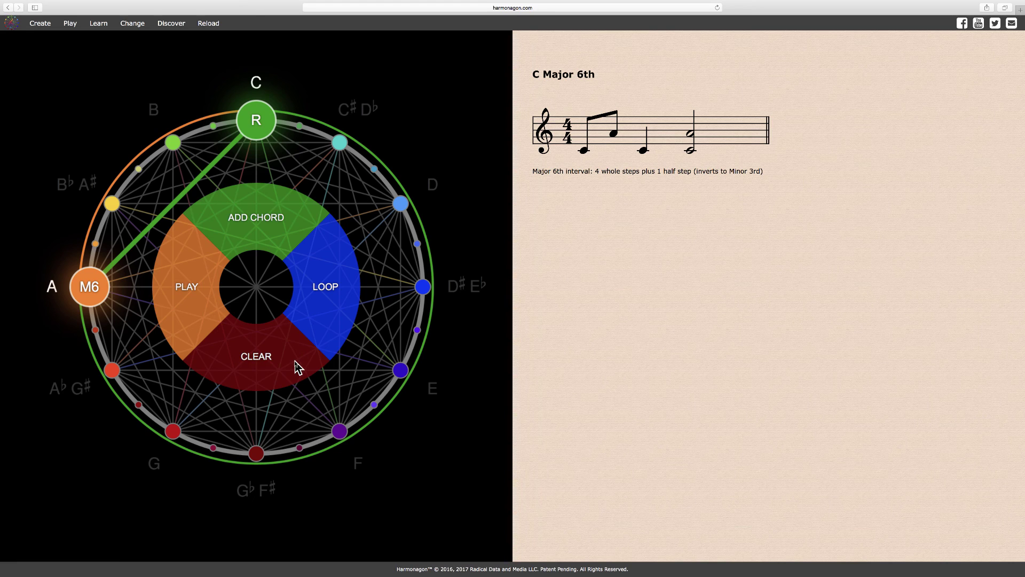
click(296, 366)
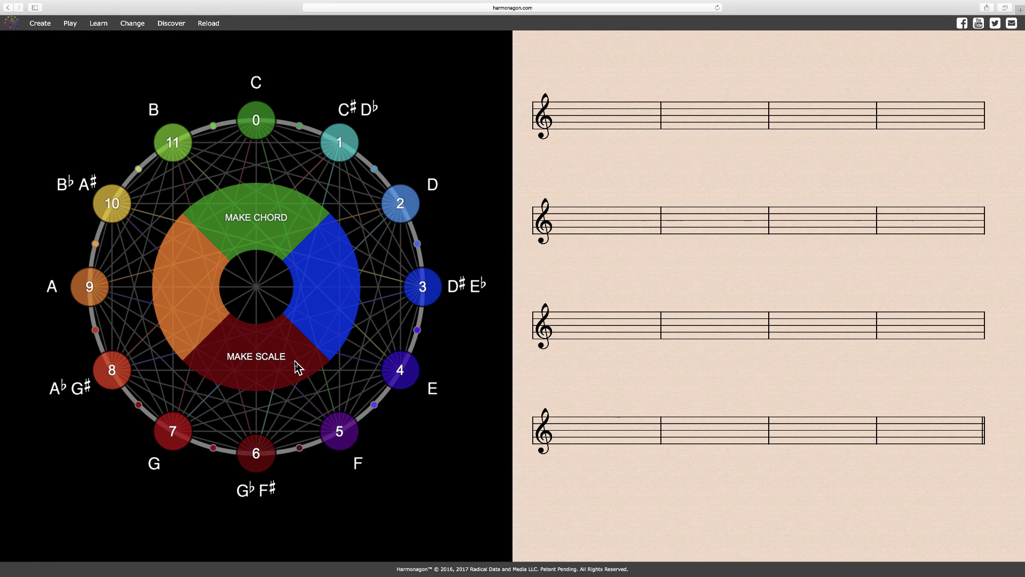
Build the C to B♭ minor 7th interval from notes 0 and 10
click(304, 217)
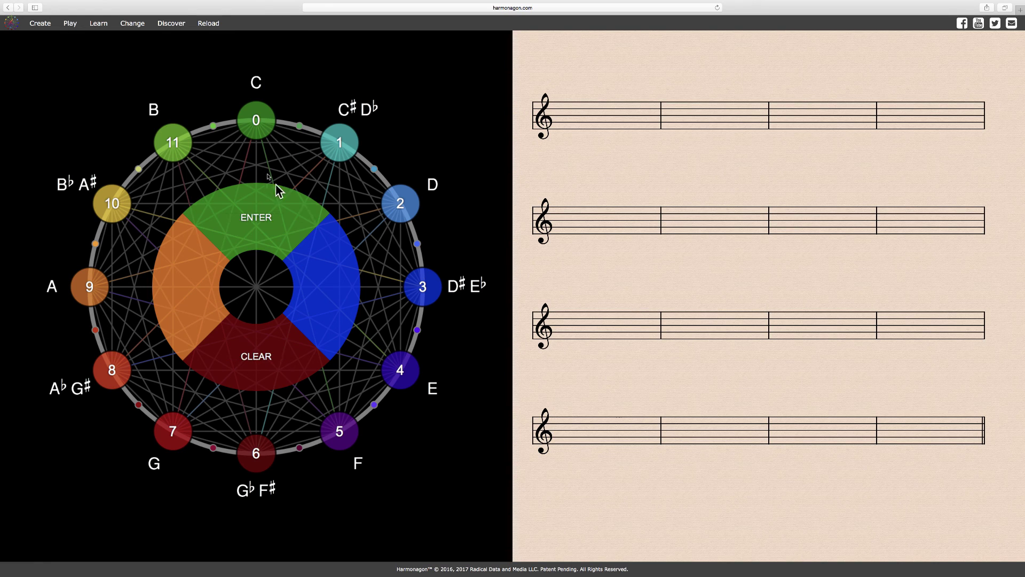
click(266, 135)
click(130, 209)
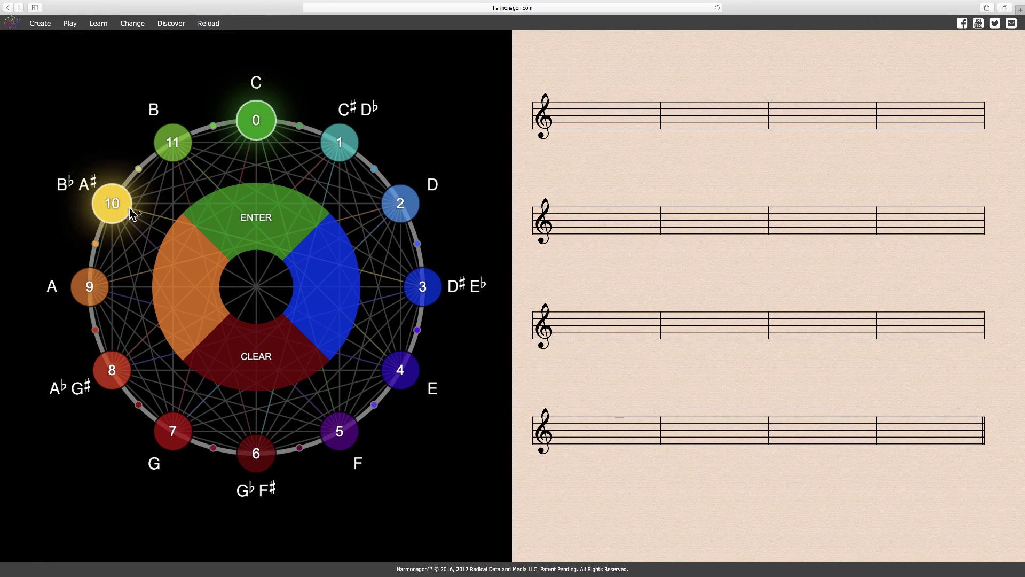
click(290, 221)
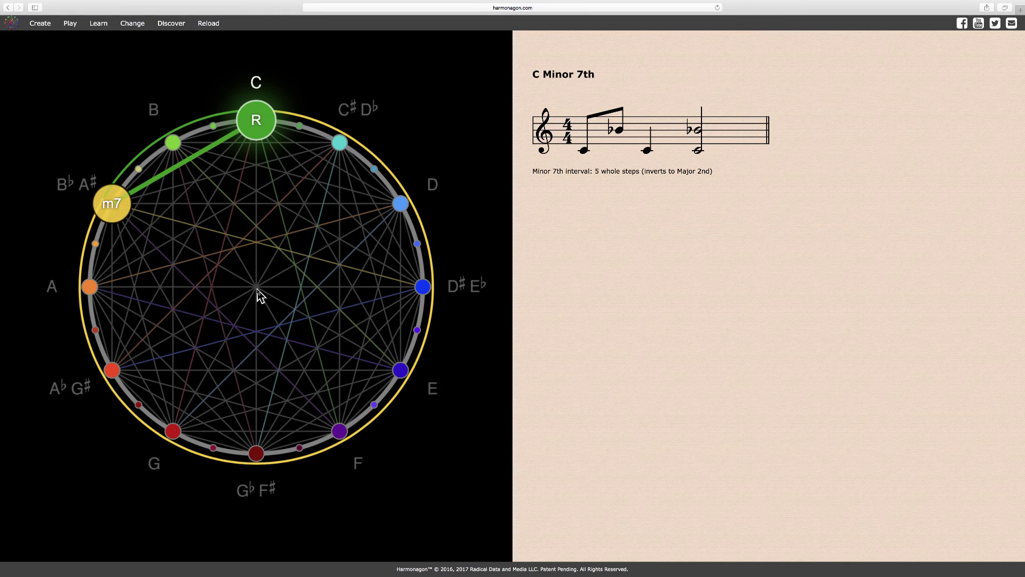
Clear the minor 7th from the circle and staff via the centre wheel
click(258, 296)
click(258, 295)
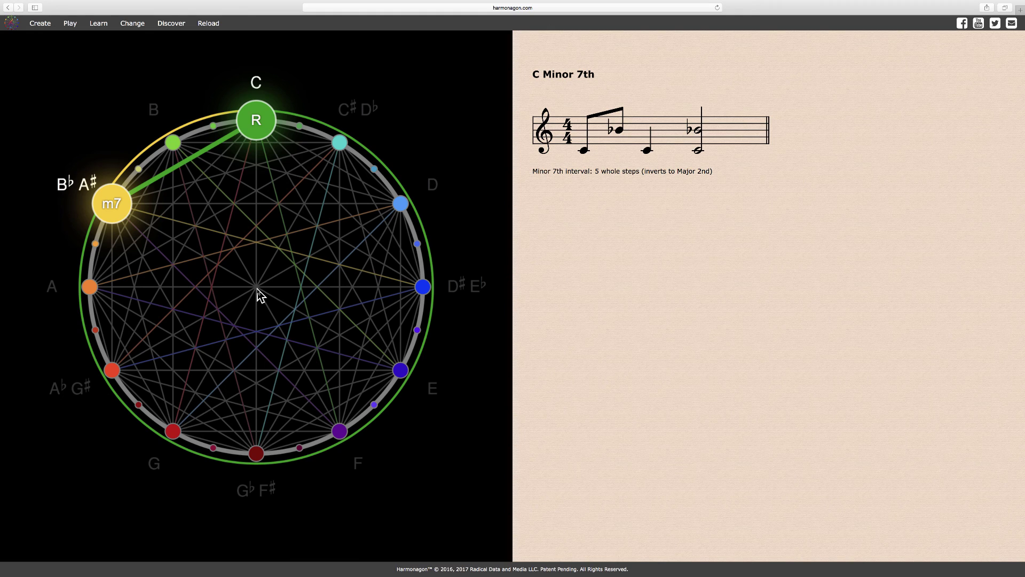
click(259, 294)
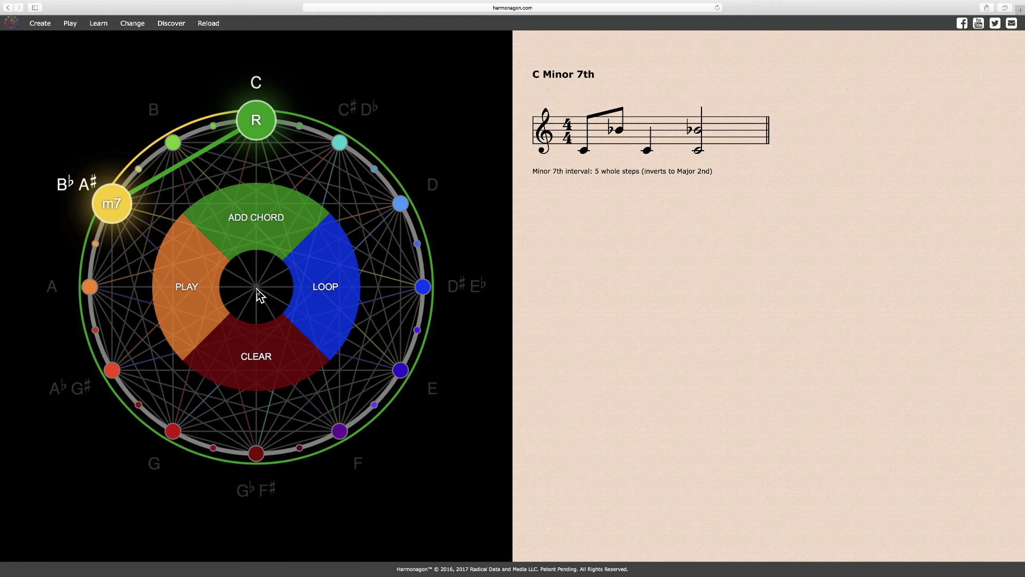
click(298, 368)
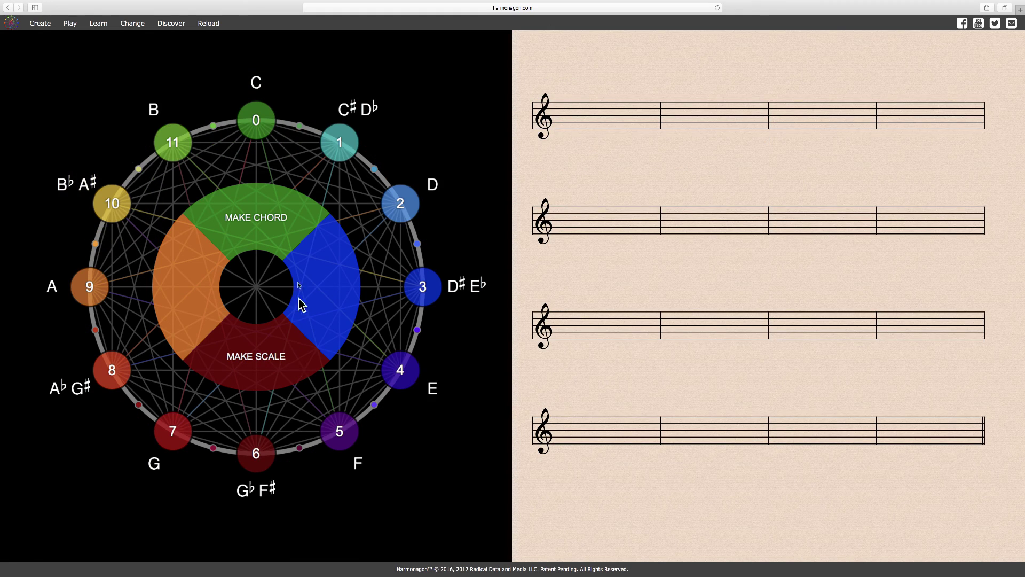
Notate the C to B major 7th from notes 0 and 11, then clear it
click(300, 223)
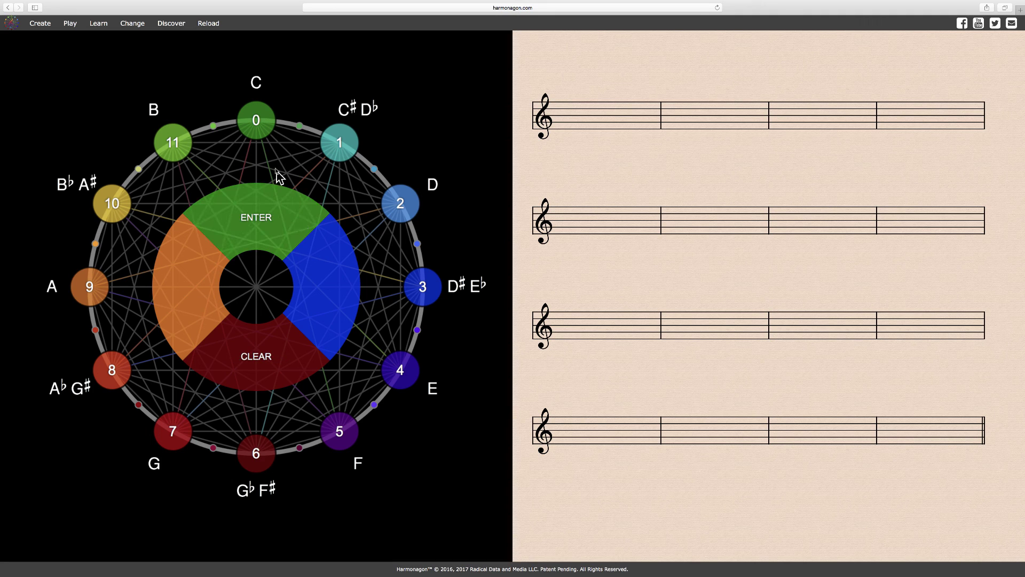
click(266, 133)
click(182, 148)
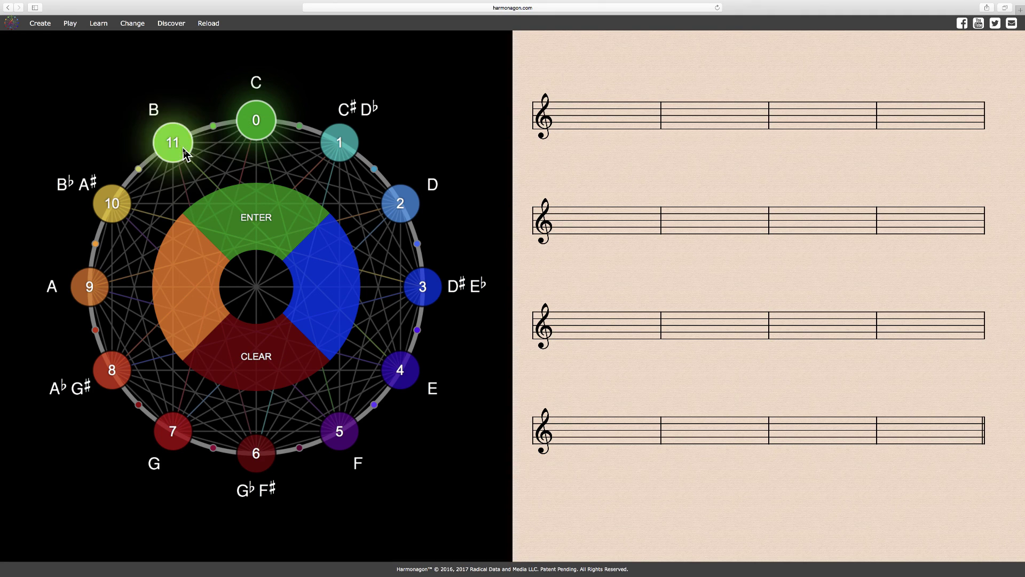
click(287, 217)
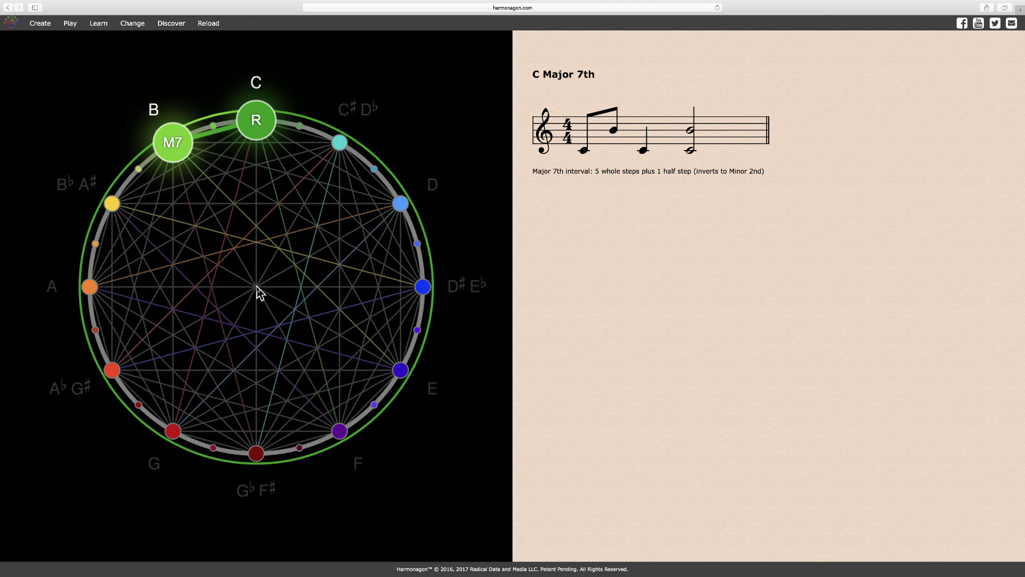
mouse_move(258, 292)
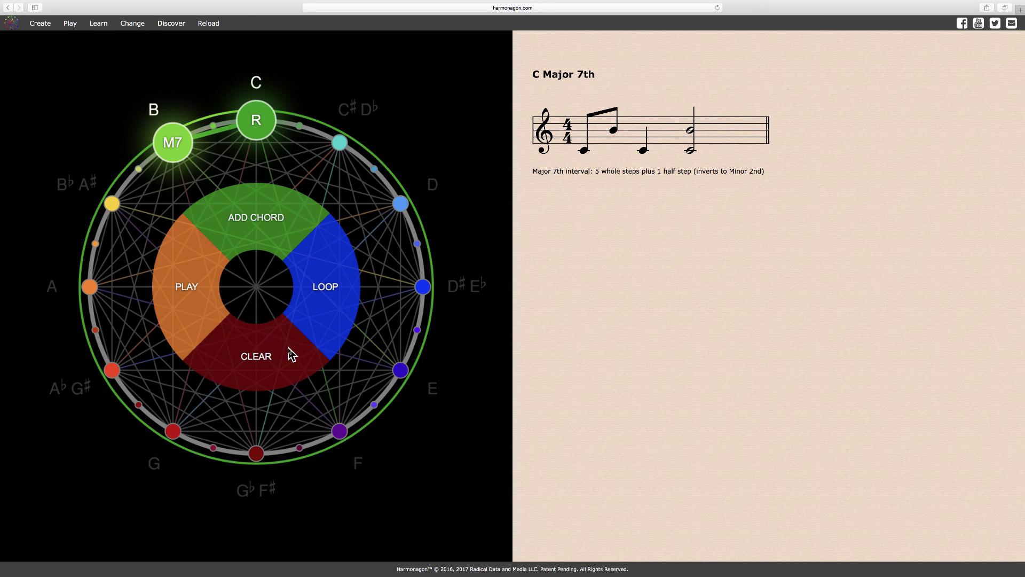
click(289, 349)
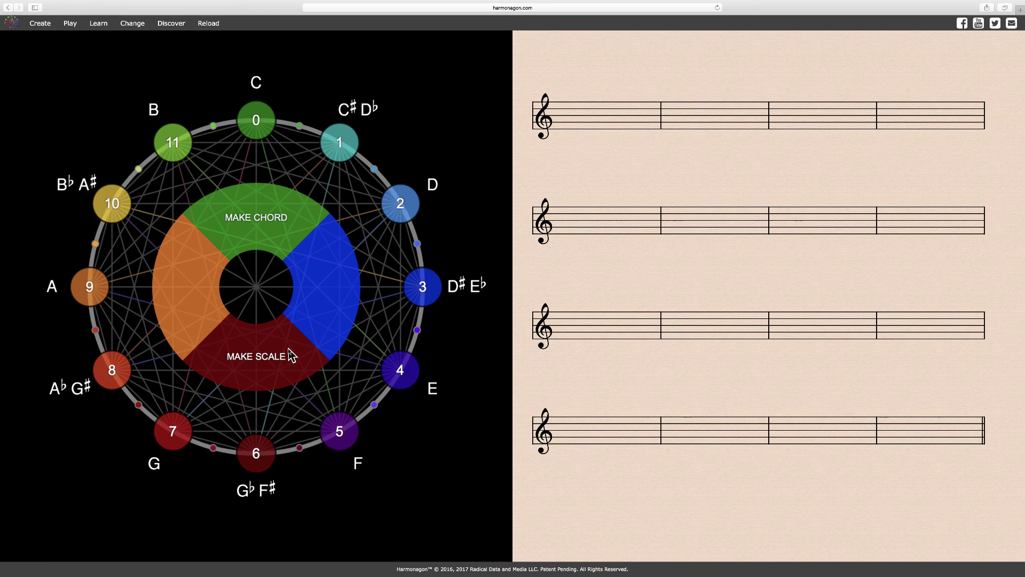
Enter note 0 alone to show the C octave on the staff
click(295, 221)
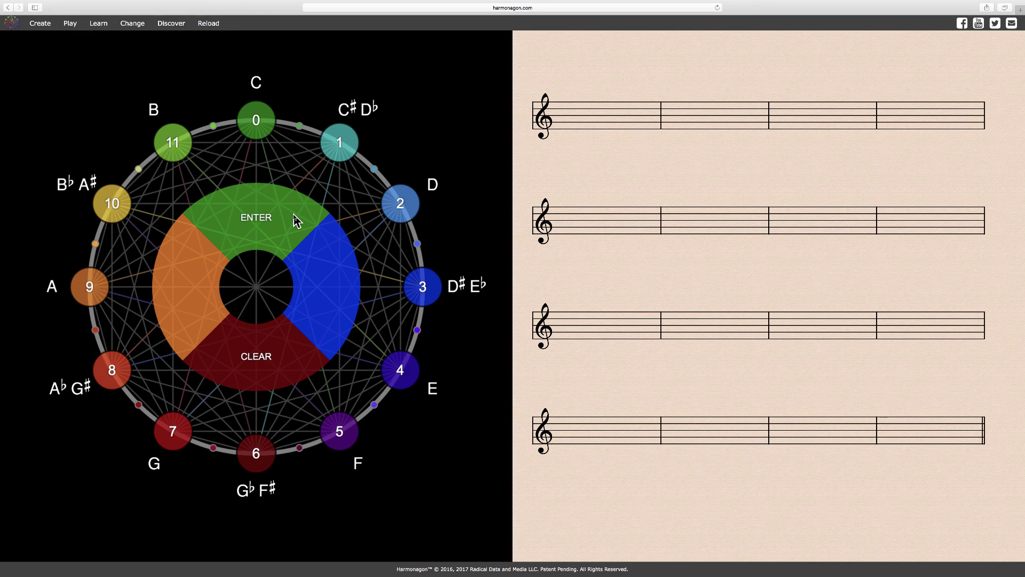
click(268, 137)
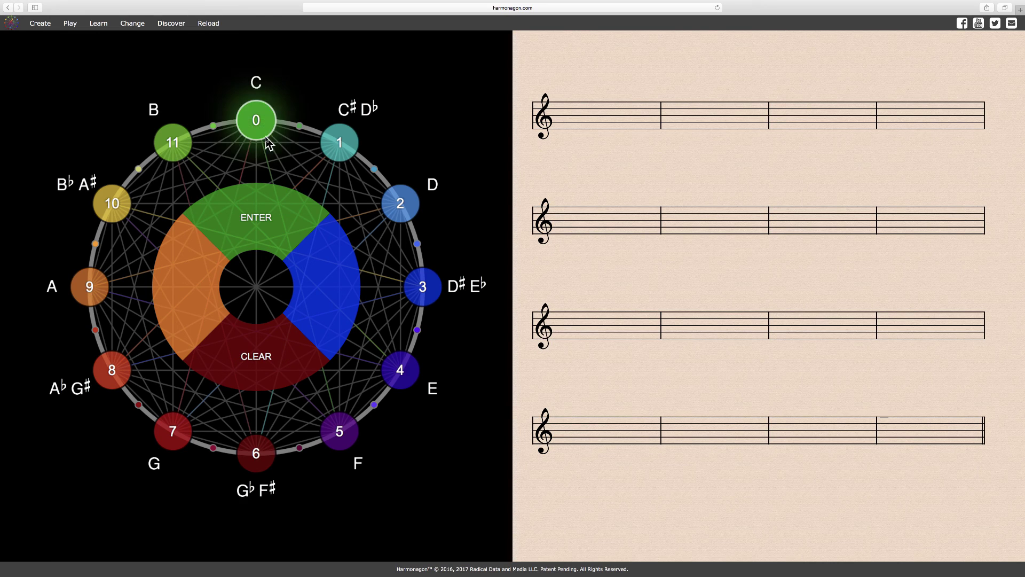
click(281, 221)
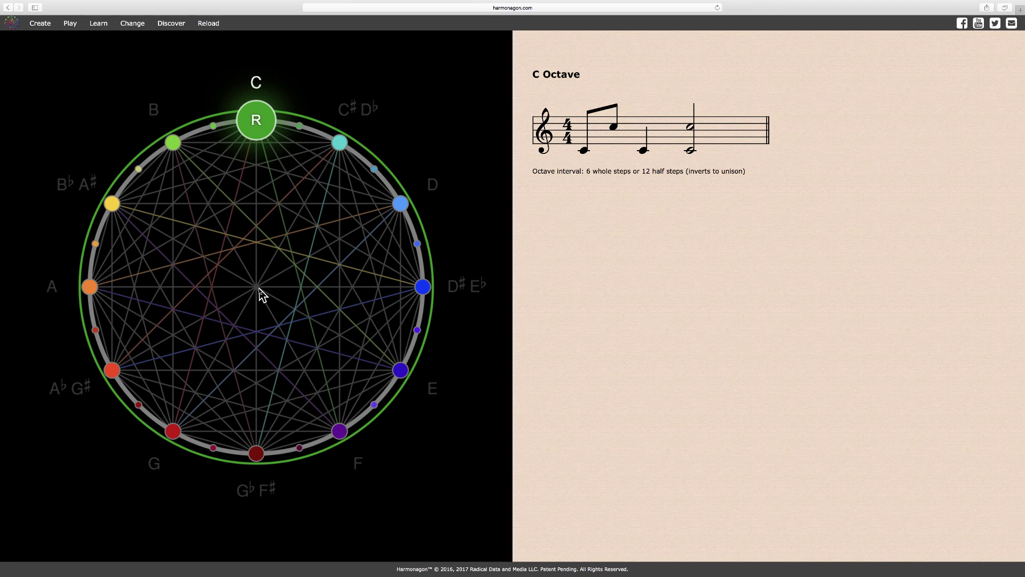
click(256, 288)
click(259, 295)
Load the All Intervals (ascending) sequence from the Learn list of intervals
click(99, 25)
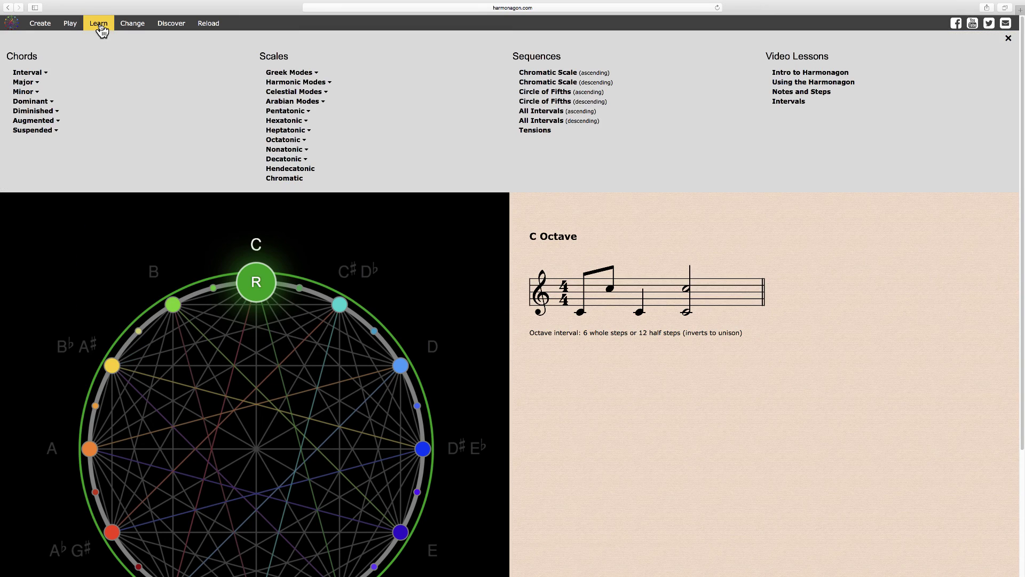
click(75, 76)
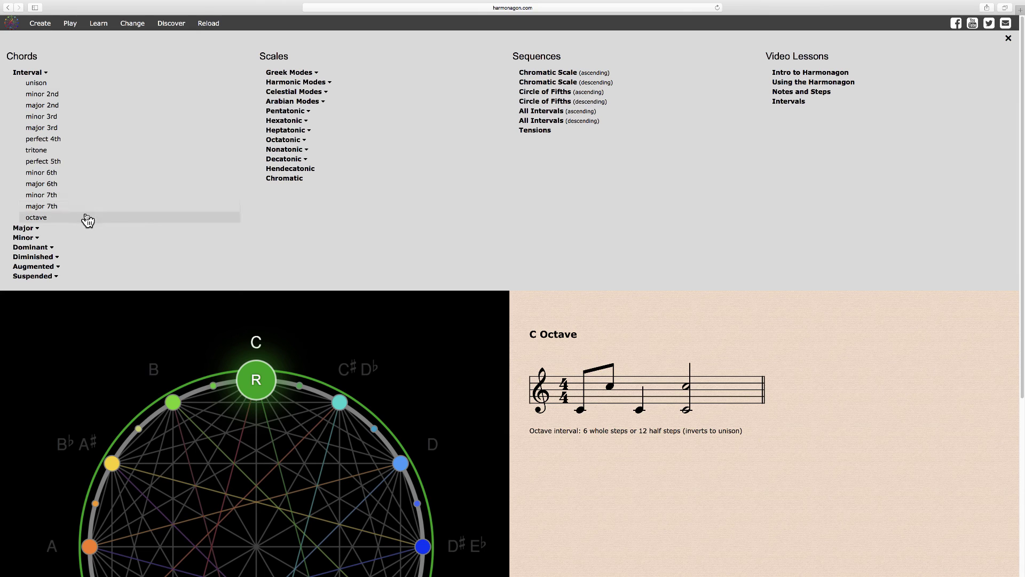
click(557, 114)
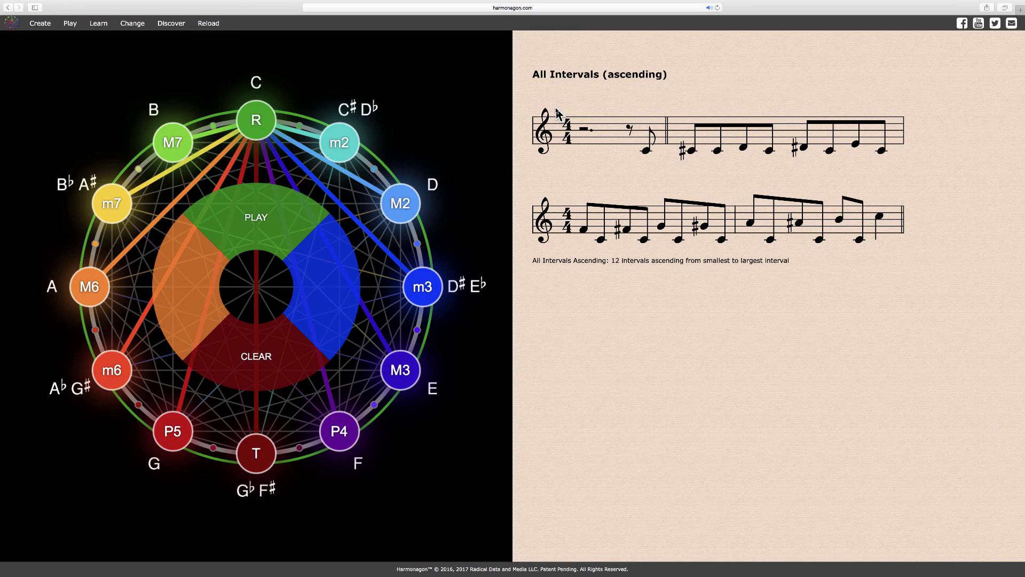
click(267, 292)
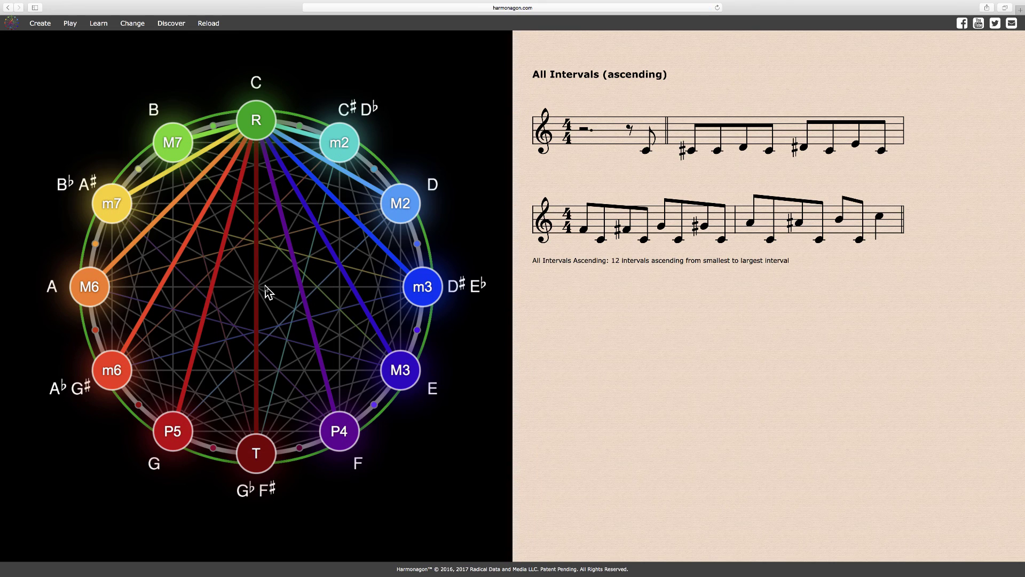